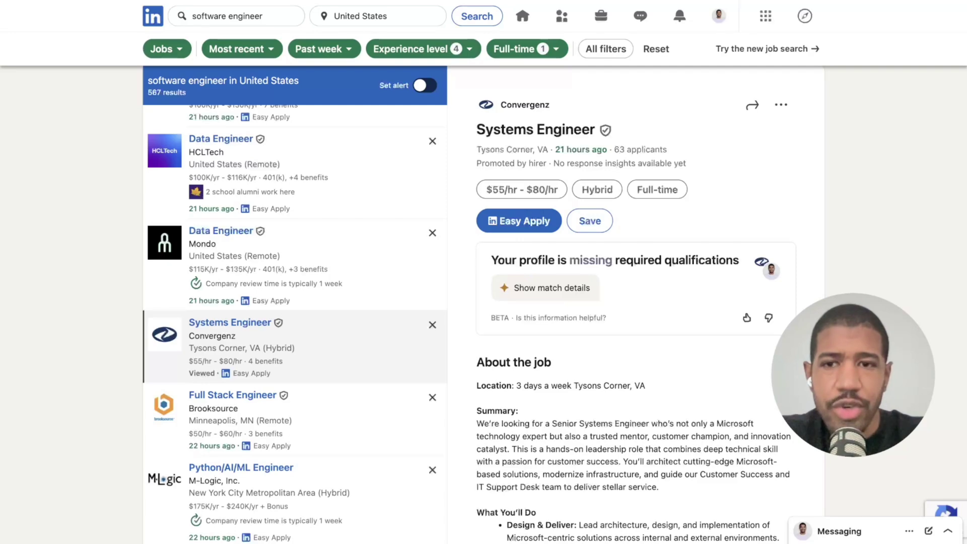
Review all filter settings applied to the software engineer job search, from sort order and date posted to remote, Easy Apply and salary.
scroll(294, 322, up, 7)
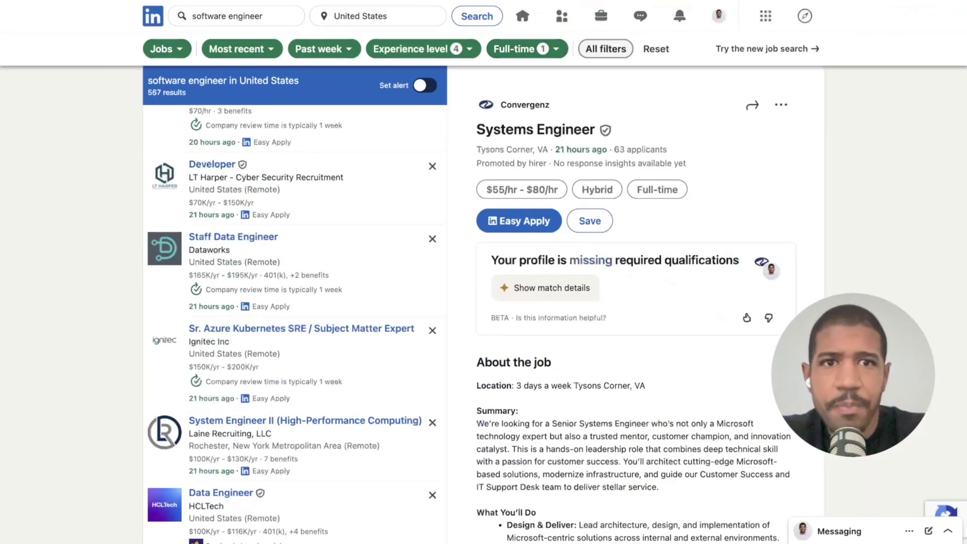
click(605, 48)
scroll(801, 292, down, 4)
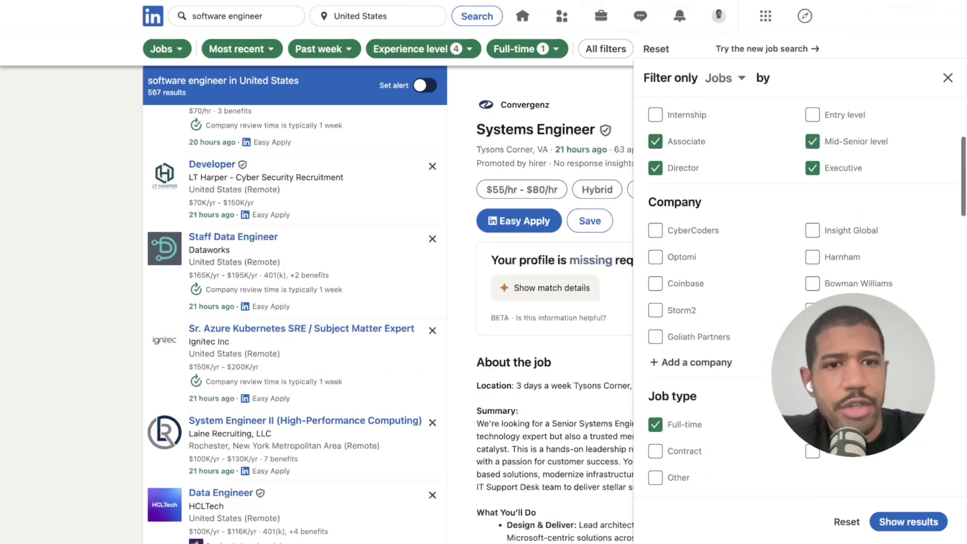
scroll(801, 292, up, 4)
scroll(801, 292, up, 1)
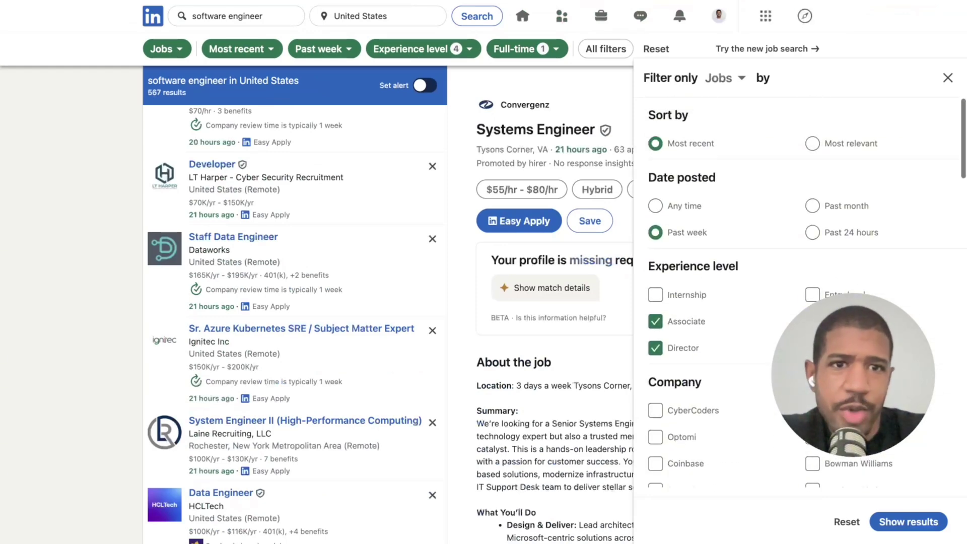
scroll(801, 292, down, 2)
scroll(800, 292, up, 2)
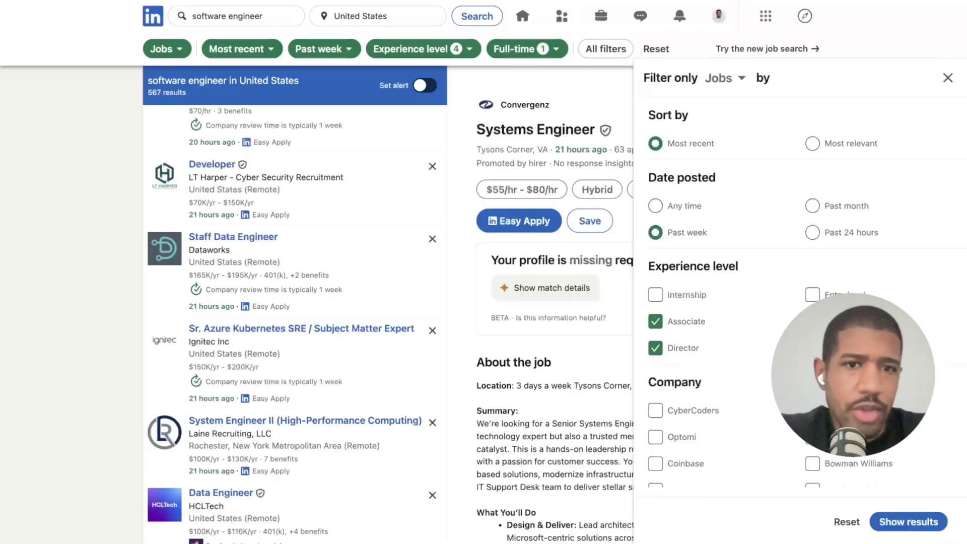
scroll(801, 292, down, 1)
scroll(801, 292, down, 6)
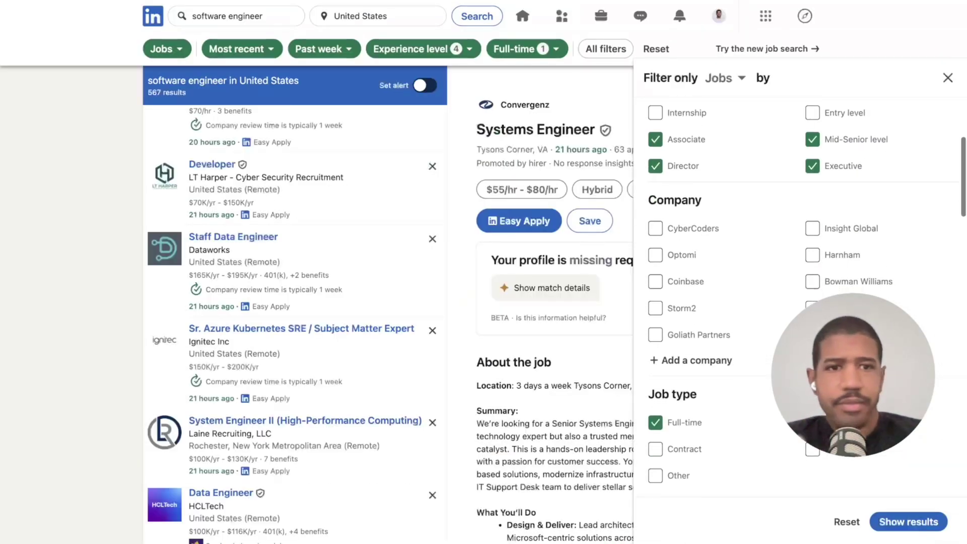
scroll(801, 292, down, 4)
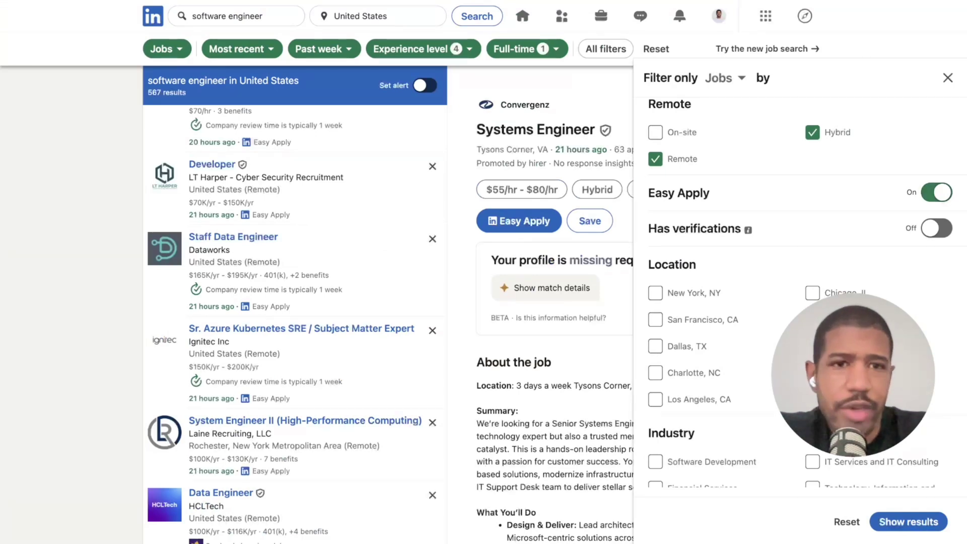
scroll(801, 293, down, 3)
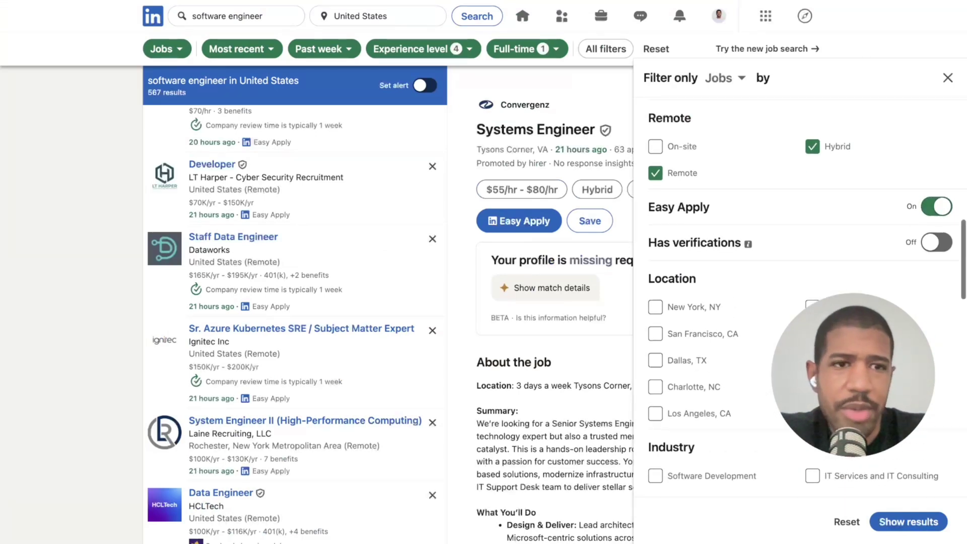
scroll(801, 292, up, 3)
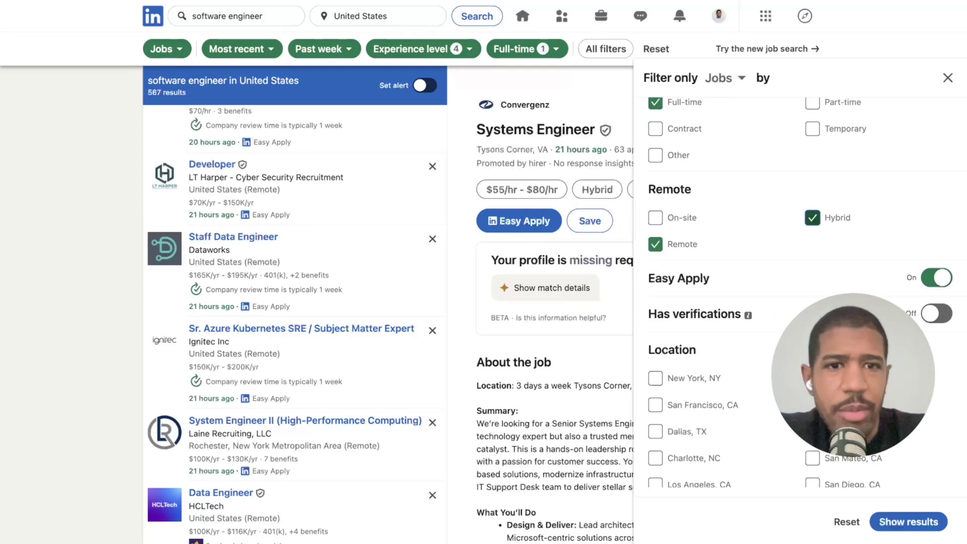
scroll(800, 292, down, 10)
scroll(801, 292, down, 5)
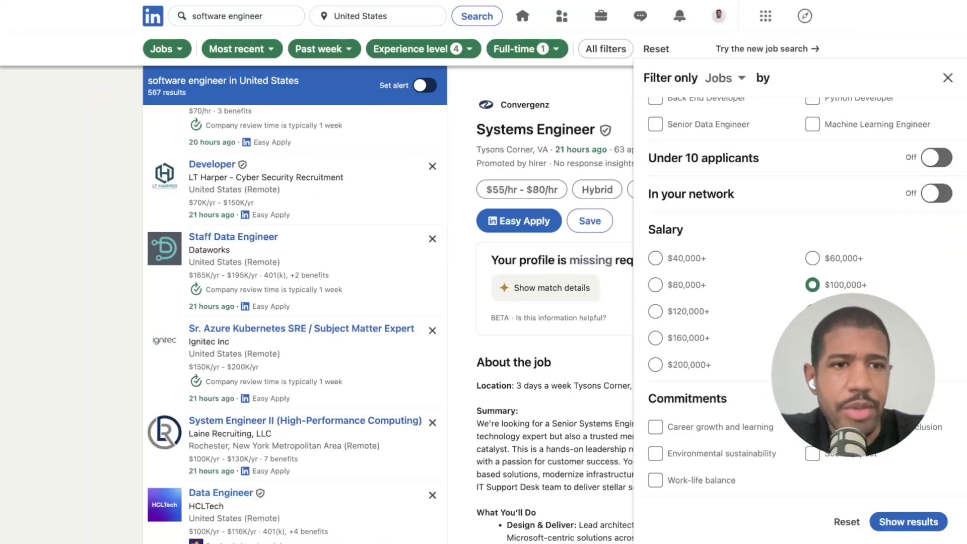
click(948, 77)
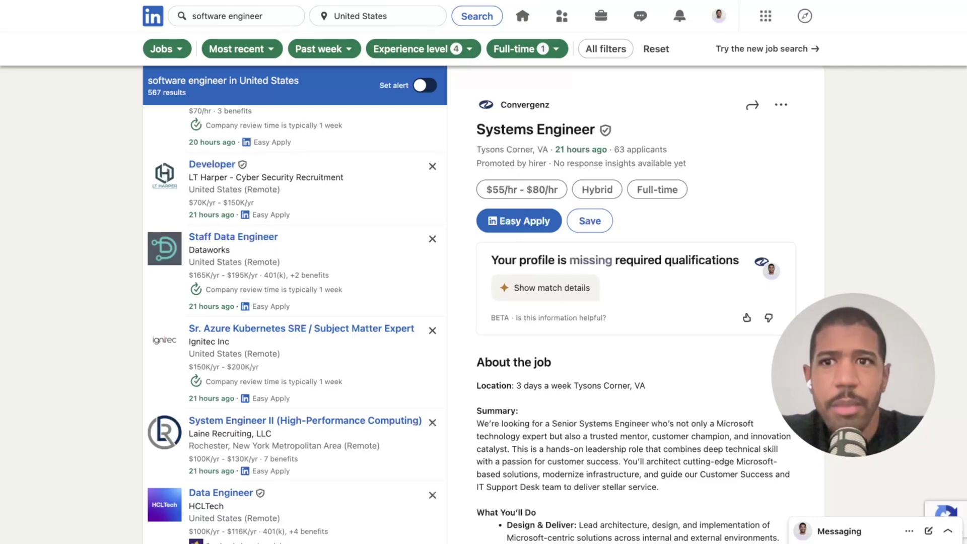
scroll(295, 322, down, 8)
scroll(295, 322, down, 15)
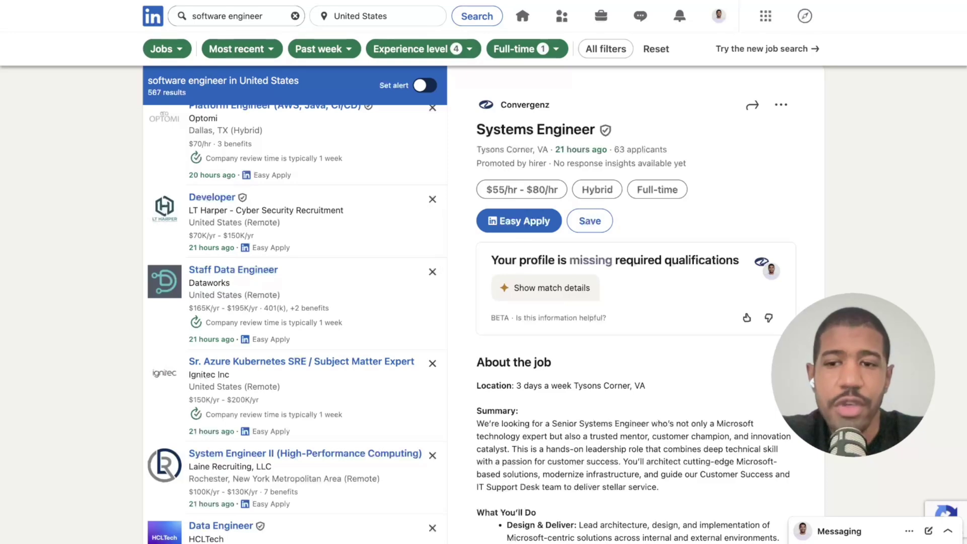
scroll(231, 204, down, 1)
scroll(233, 206, up, 5)
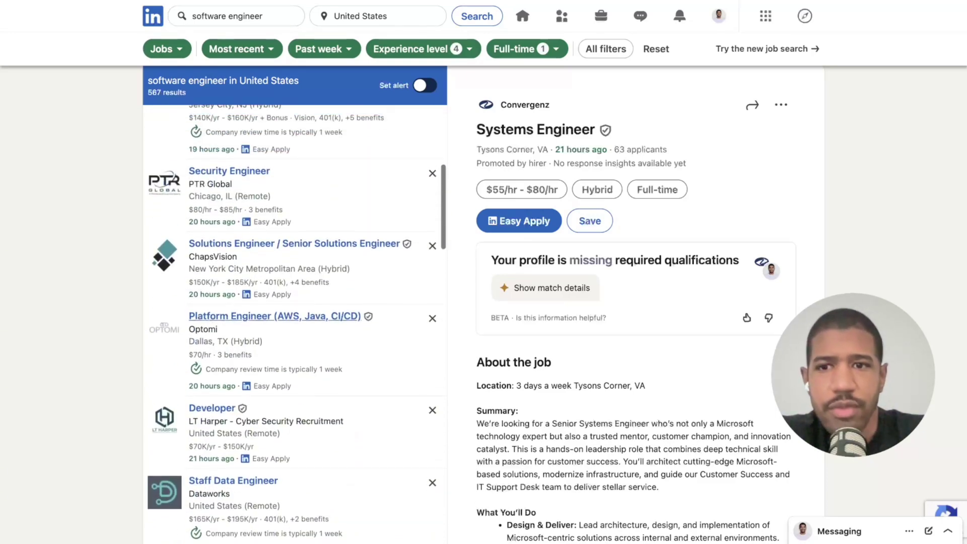
scroll(294, 322, up, 1)
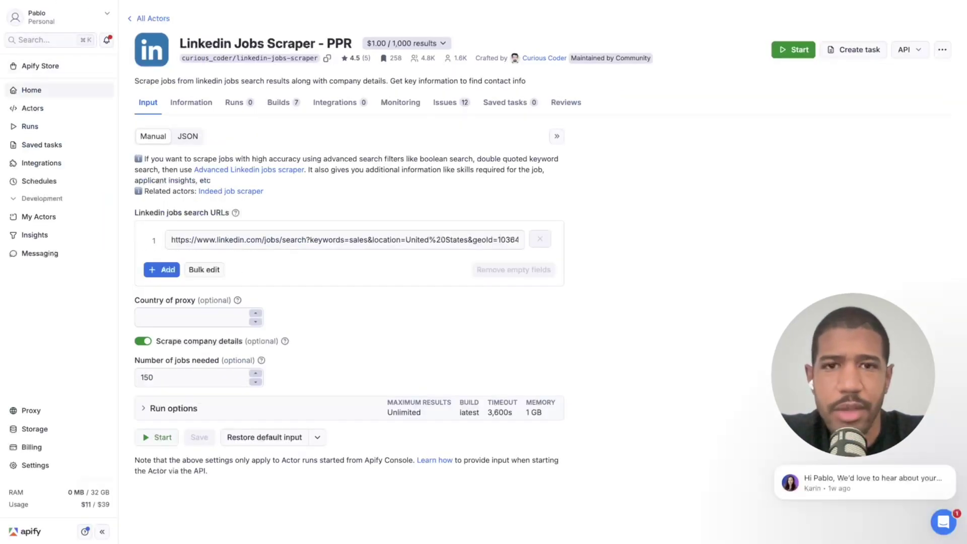
click(31, 90)
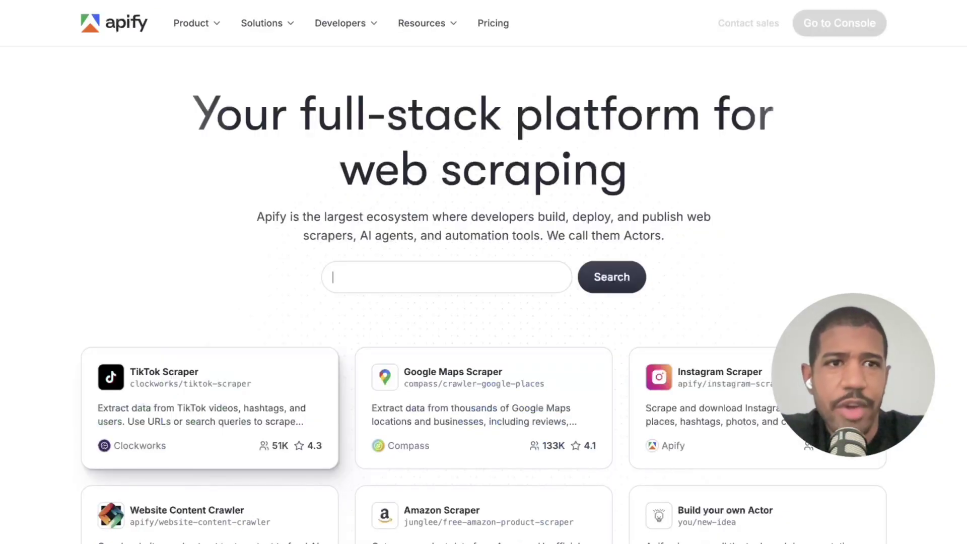
text(Scrape TikTok p)
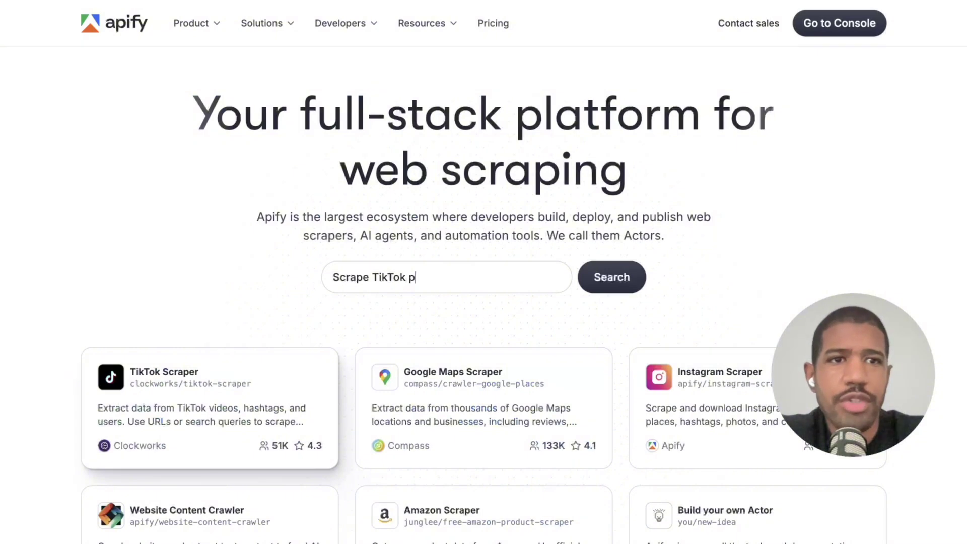
text(rofi)
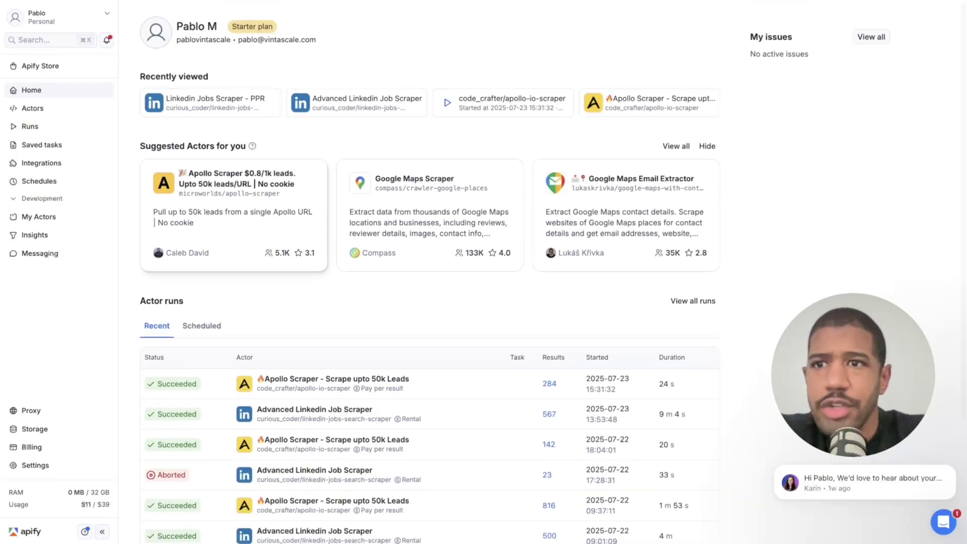
Search the Apify Store for "linkedin job" and browse the matching actors.
click(40, 66)
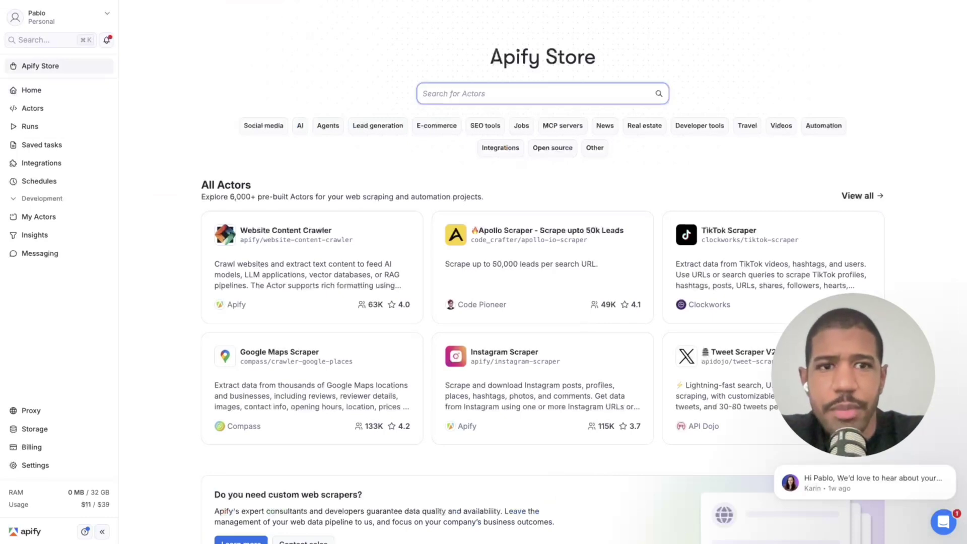
text(linkedin job)
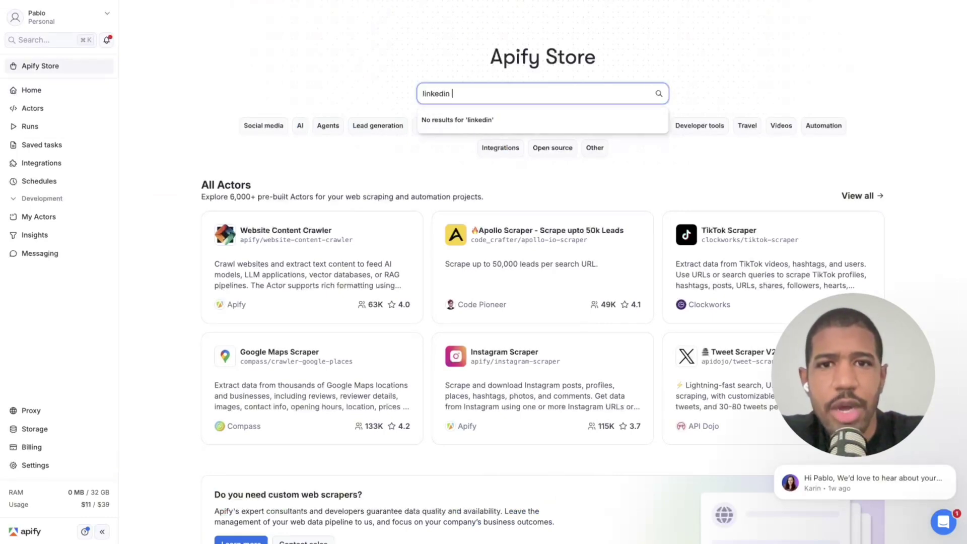
key(Return)
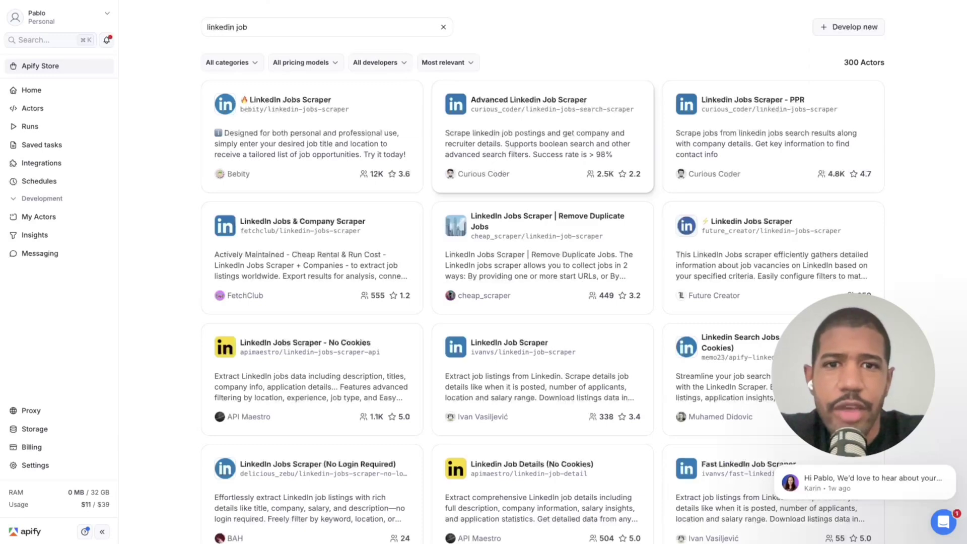
scroll(543, 176, down, 10)
scroll(543, 348, down, 10)
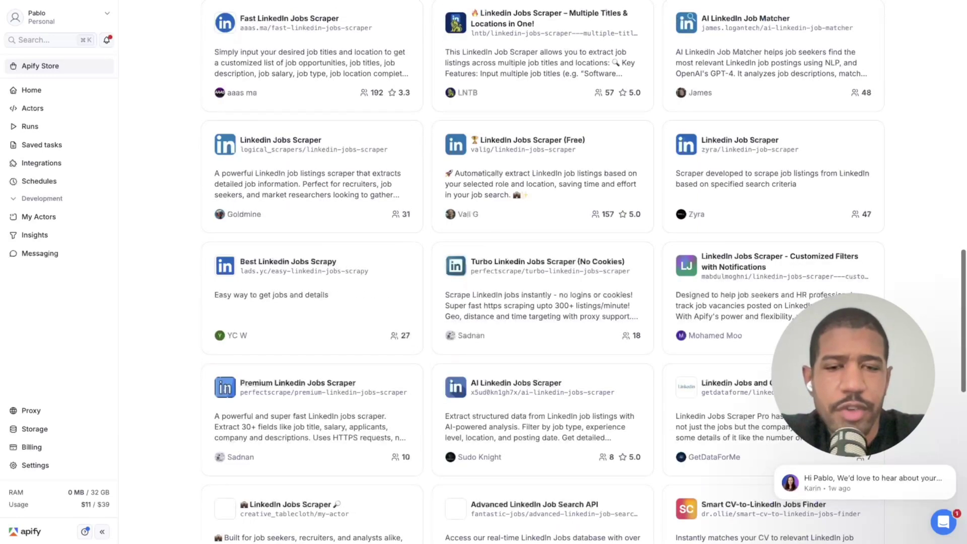
scroll(543, 307, up, 3)
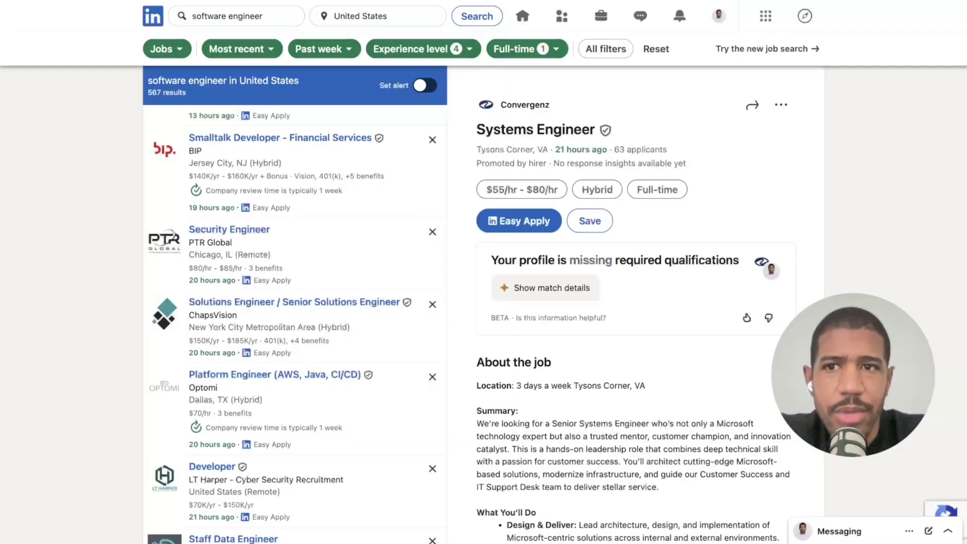
Open the Linkedin Jobs Scraper - PPR actor by Curious Coder in the Apify Store and check its pricing details.
scroll(295, 322, down, 1)
scroll(294, 322, up, 5)
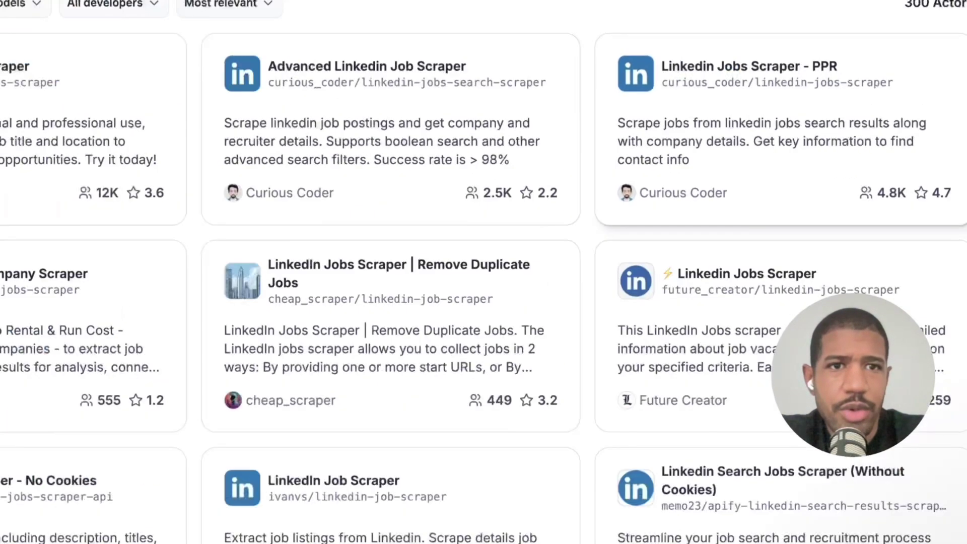
click(773, 137)
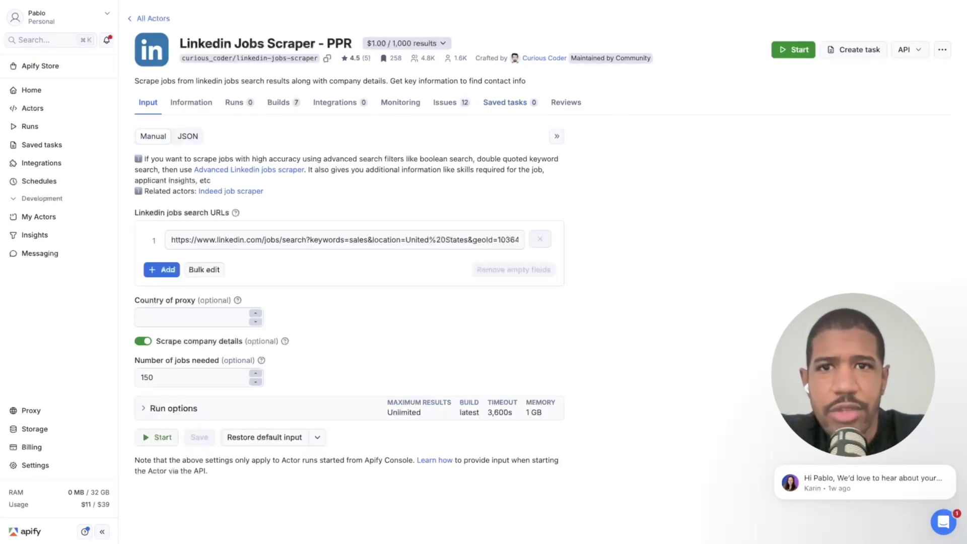
click(407, 43)
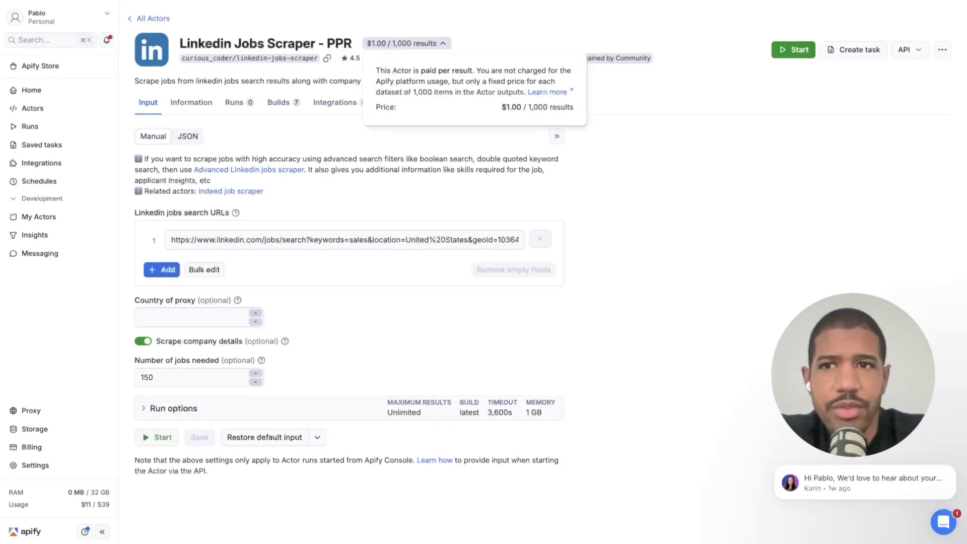
click(407, 43)
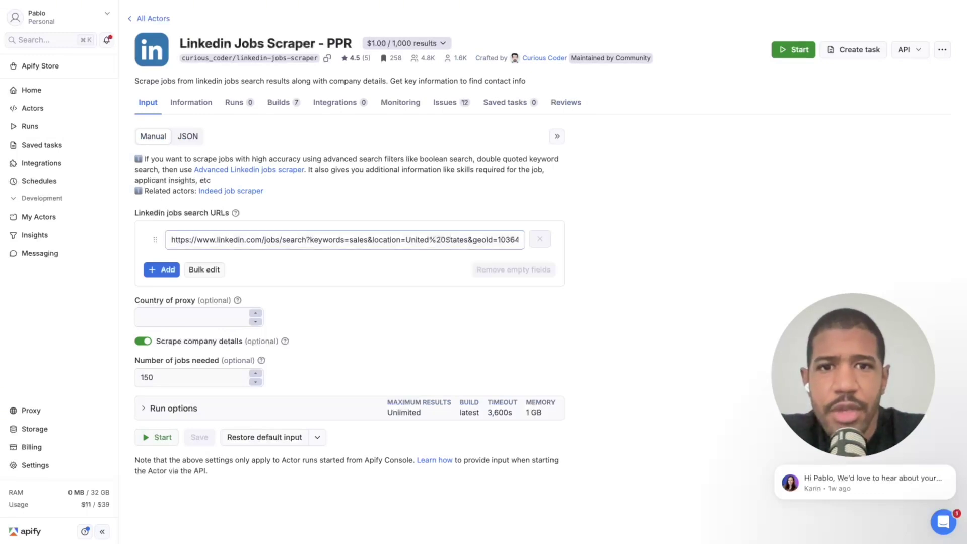
Replace the default Linkedin jobs search URL with the copied URL of the filtered LinkedIn job search.
click(500, 240)
key(ctrl+a)
key(BackSpace)
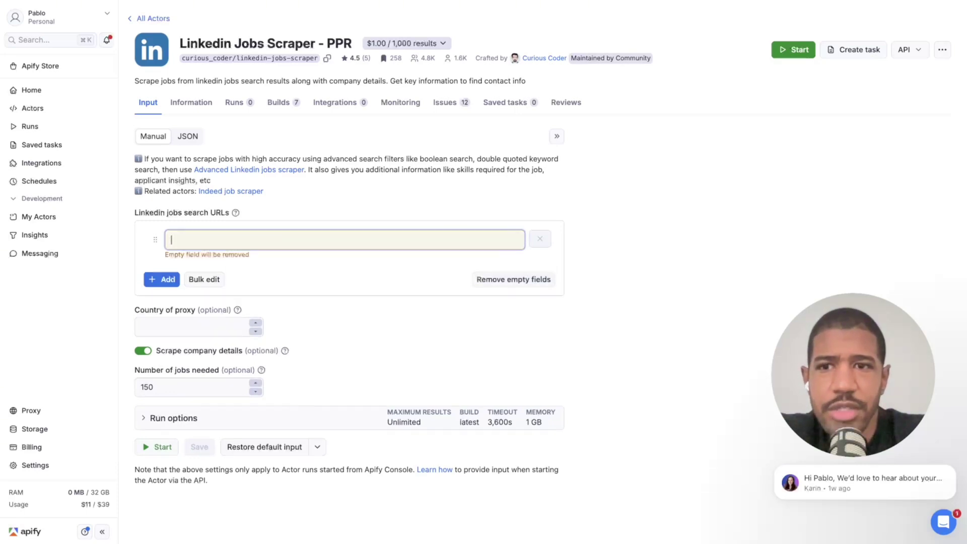
key(ctrl+v)
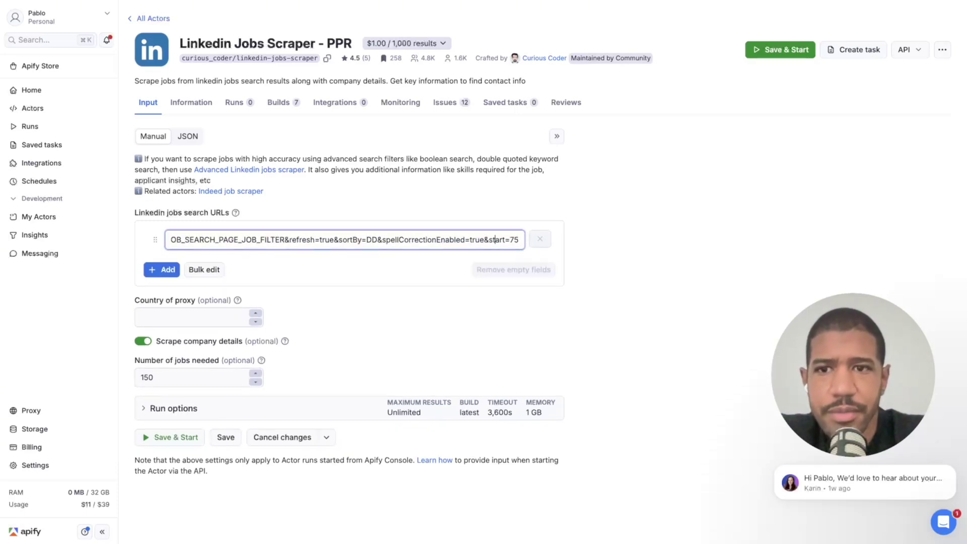
key(Home)
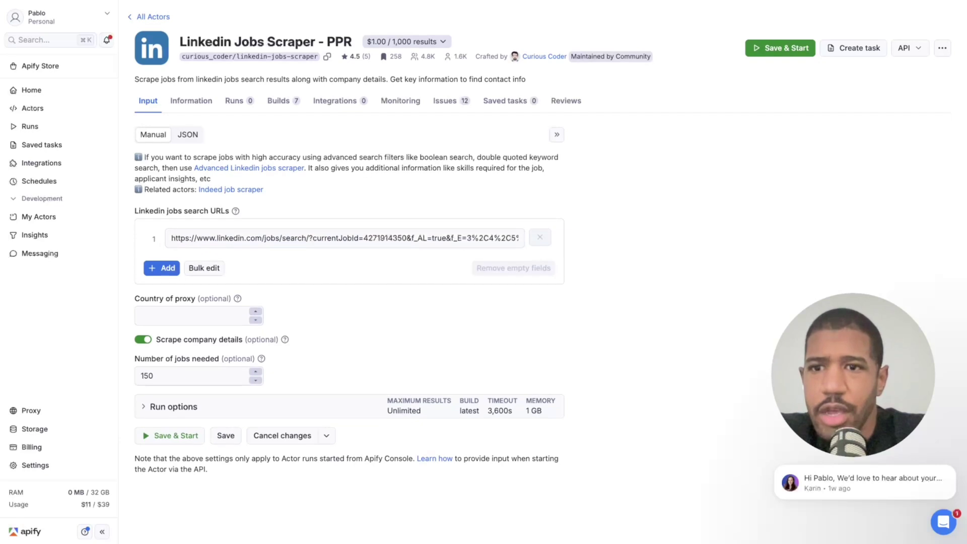
key(Tab)
click(162, 270)
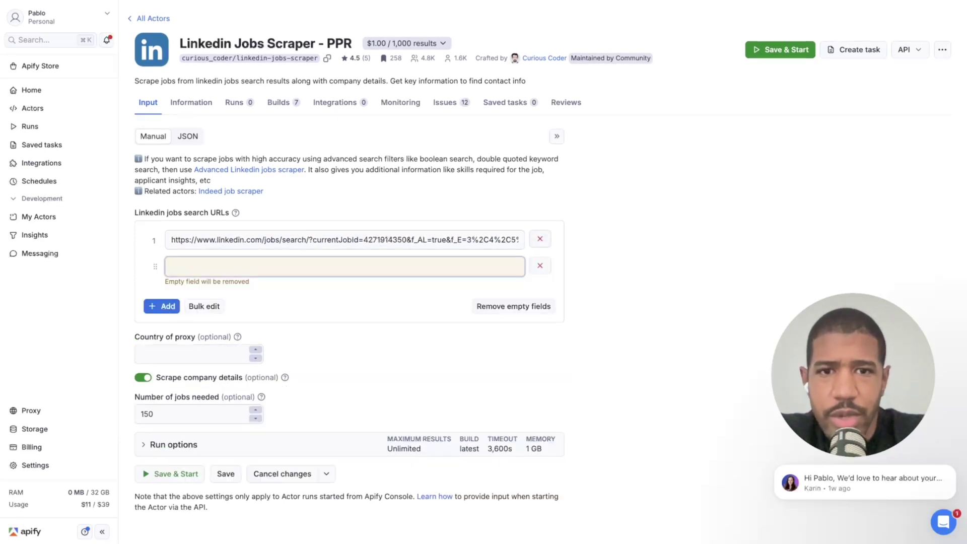
click(540, 265)
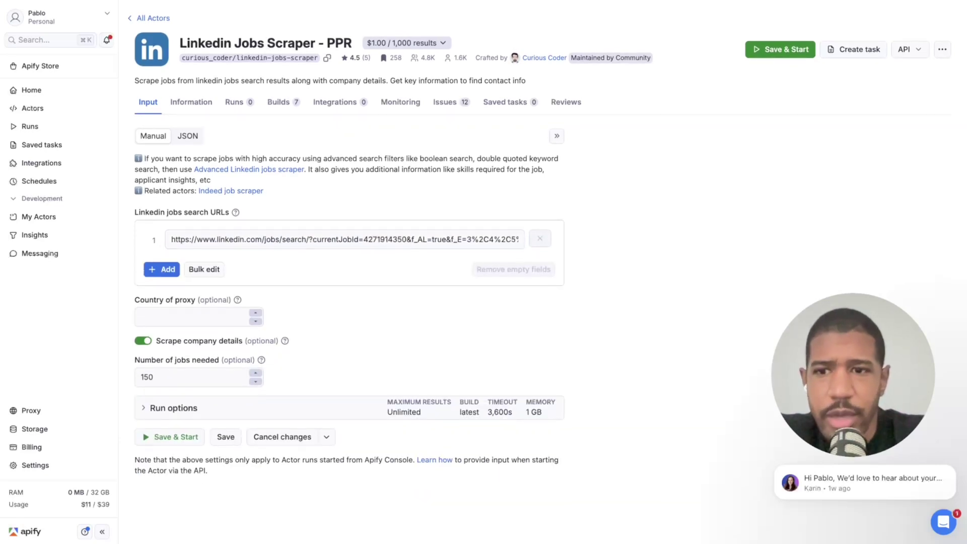
key(Tab)
key(Tab)
key(Tab)
key(shift+Tab)
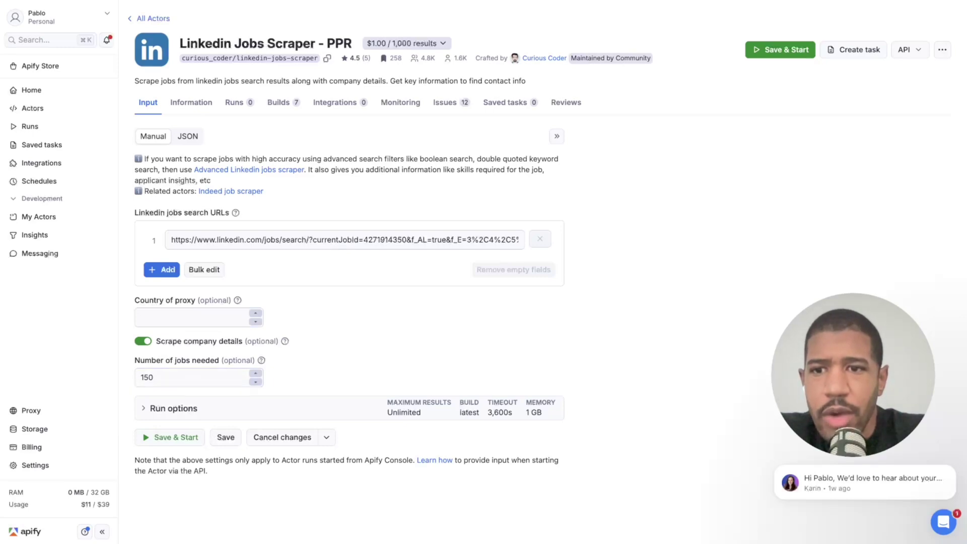
key(space)
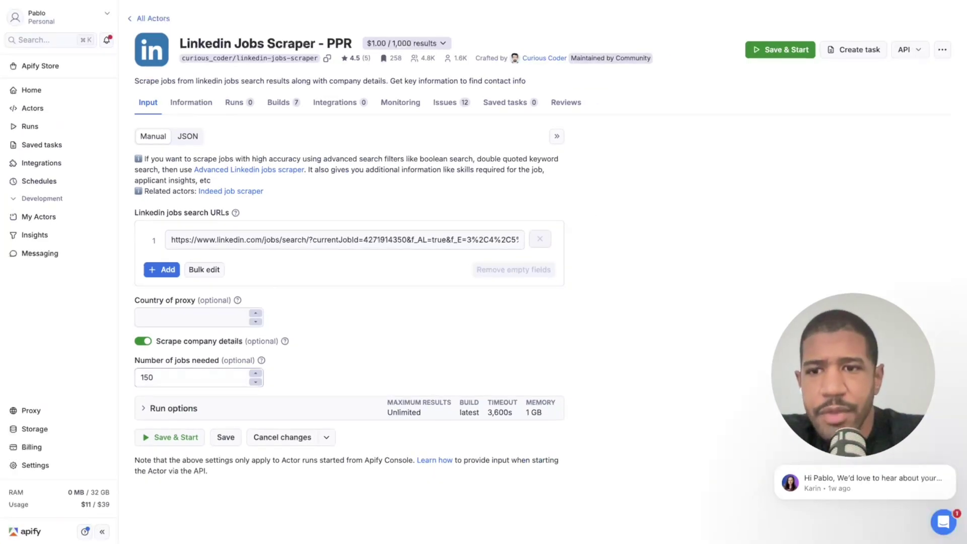
Set the number of jobs needed to 100 in the actor's input.
drag(160, 378, 139, 377)
key(BackSpace)
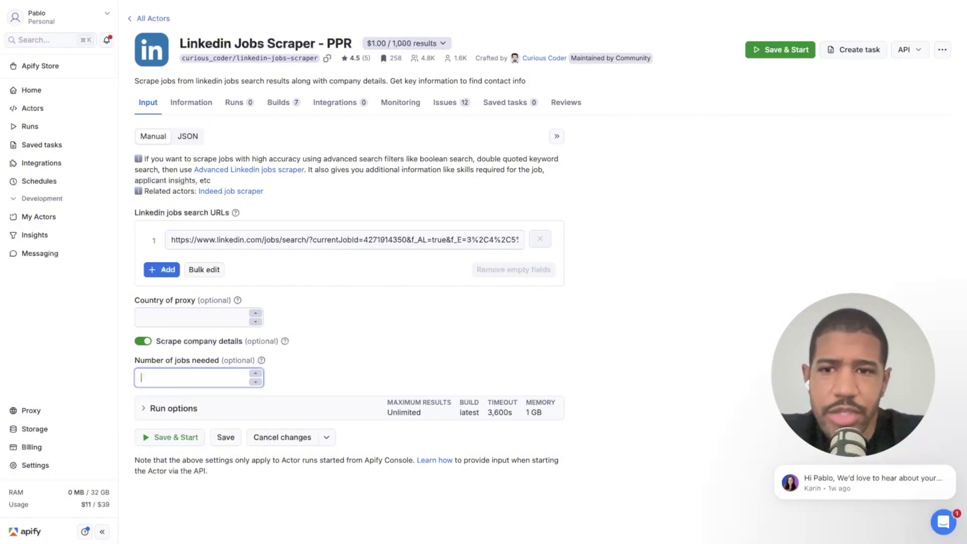
click(261, 360)
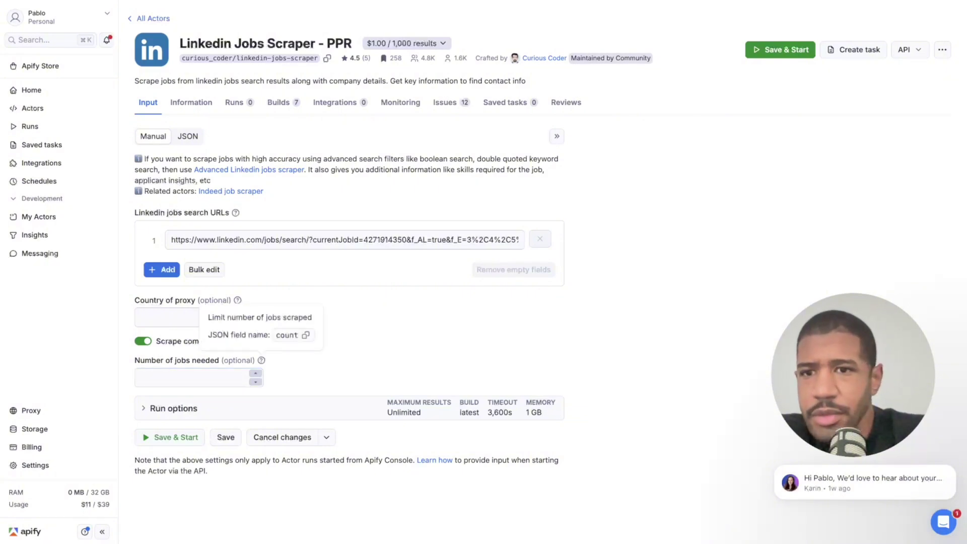
click(192, 377)
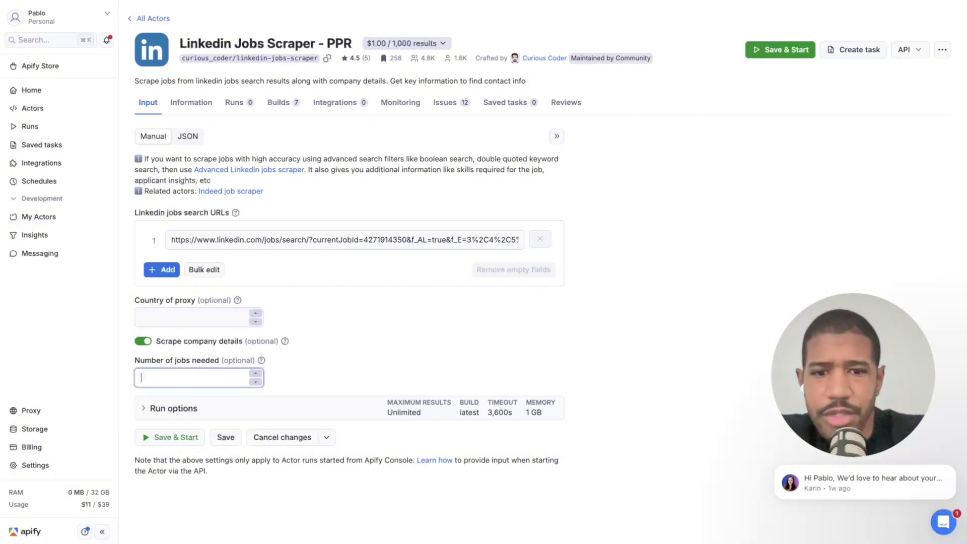
text(1)
key(BackSpace)
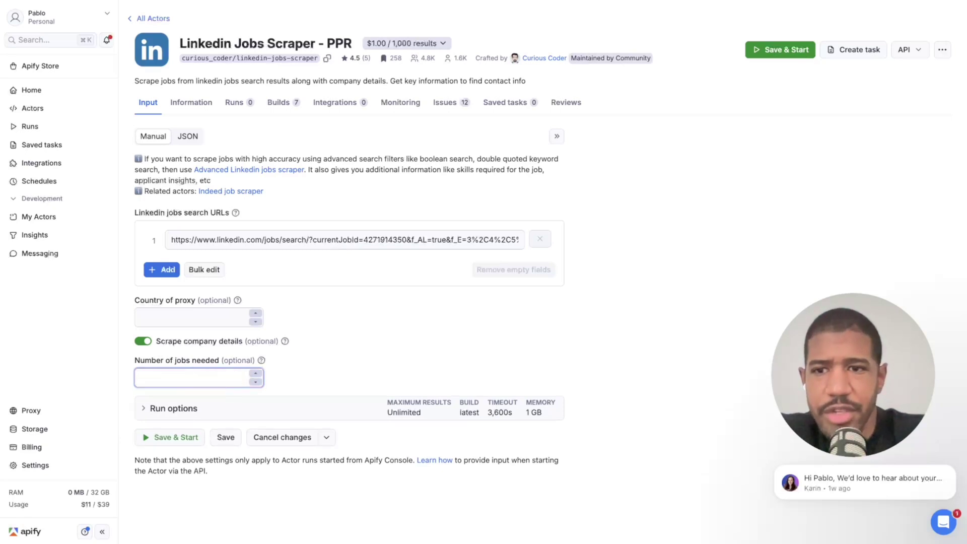
text(5)
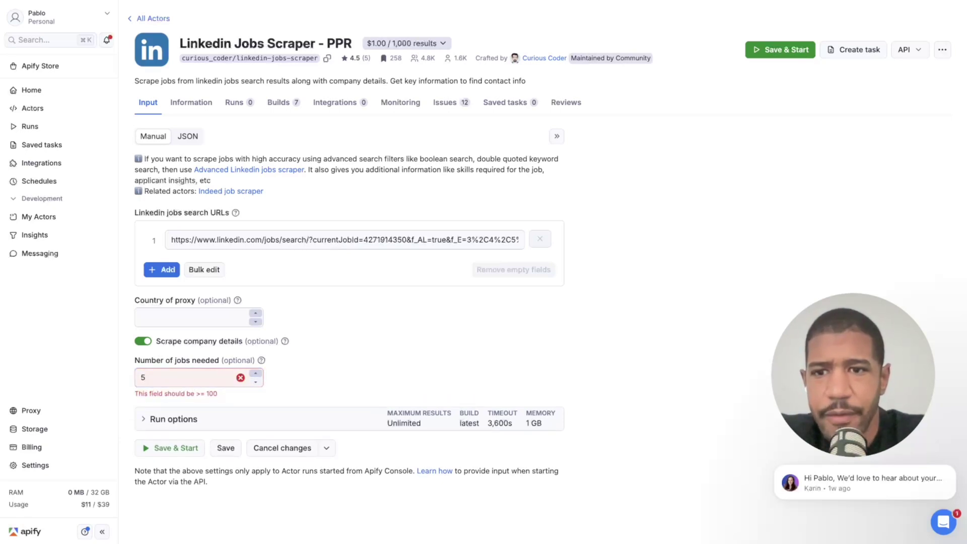
mouse_move(261, 360)
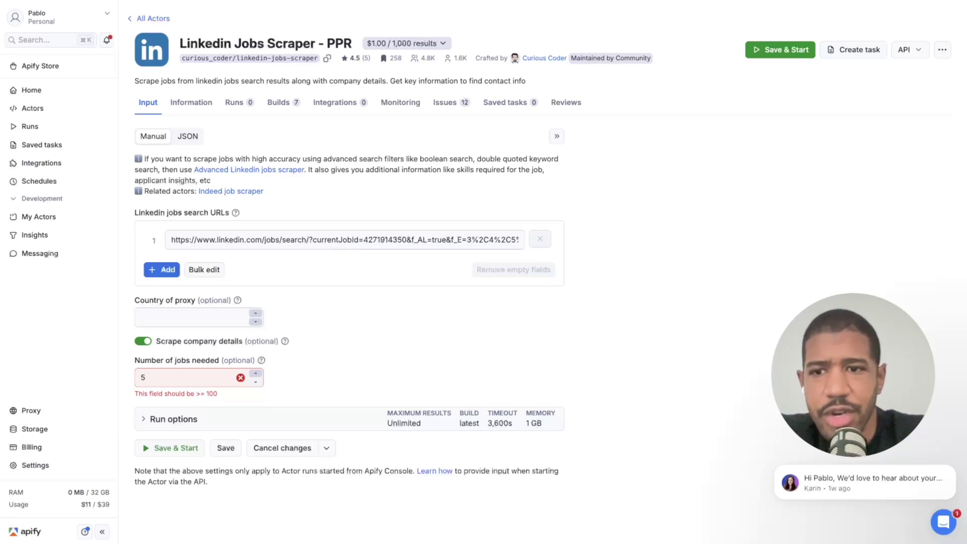
key(BackSpace)
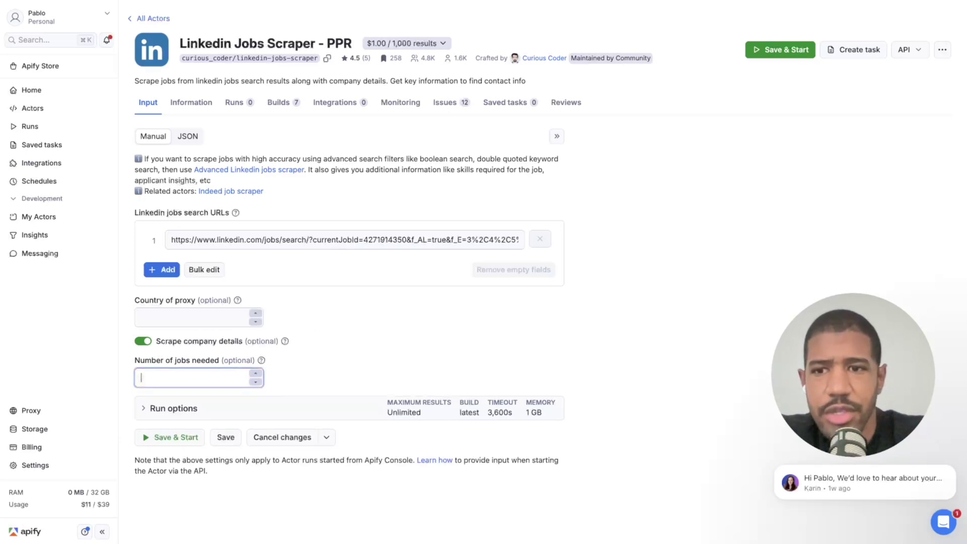
text(100)
click(353, 378)
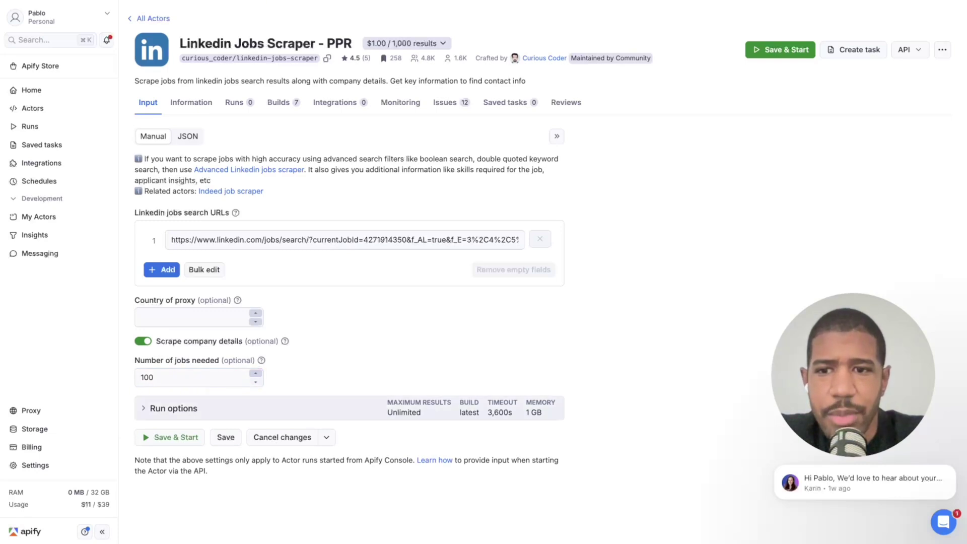
In the run options, enable No timeout and limit the maximum charged results to 100.
click(174, 409)
scroll(349, 272, down, 4)
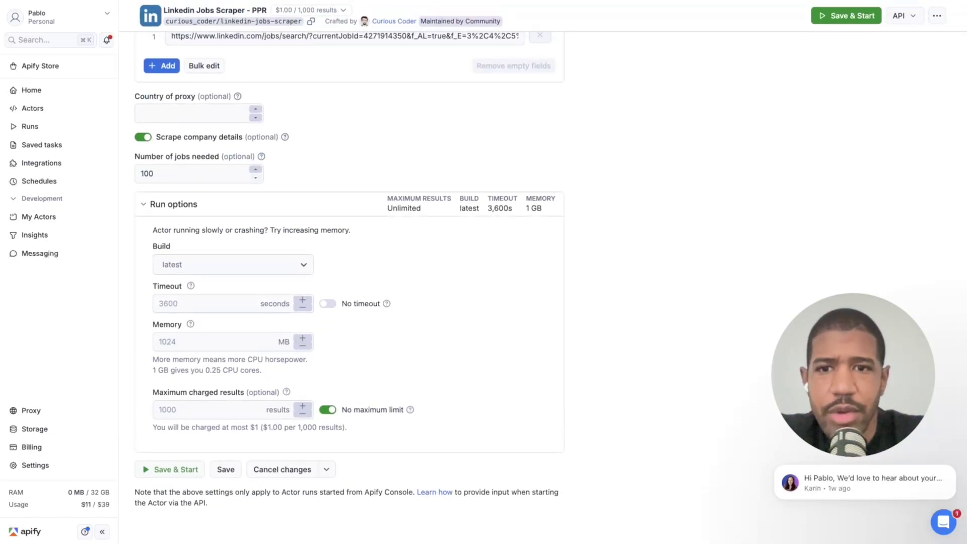
click(327, 304)
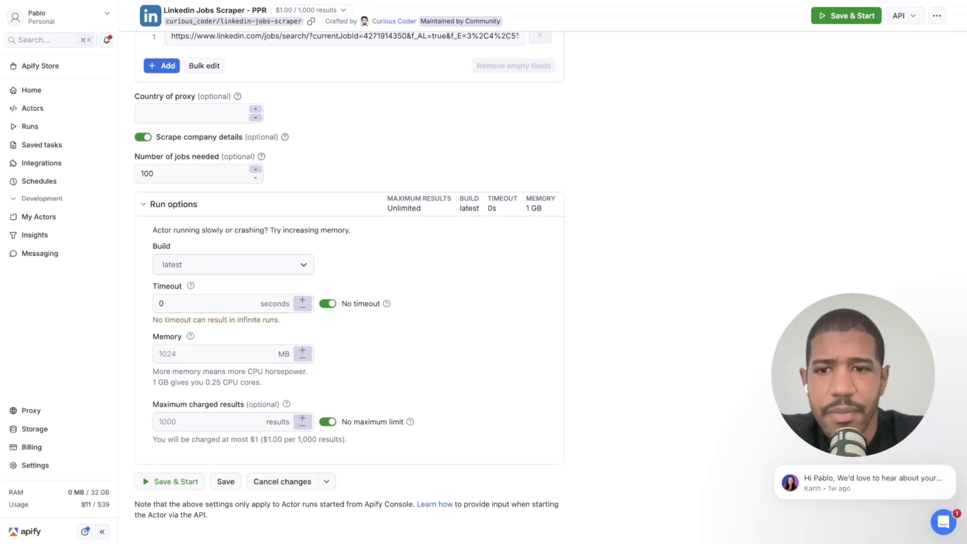
scroll(349, 272, down, 1)
click(159, 409)
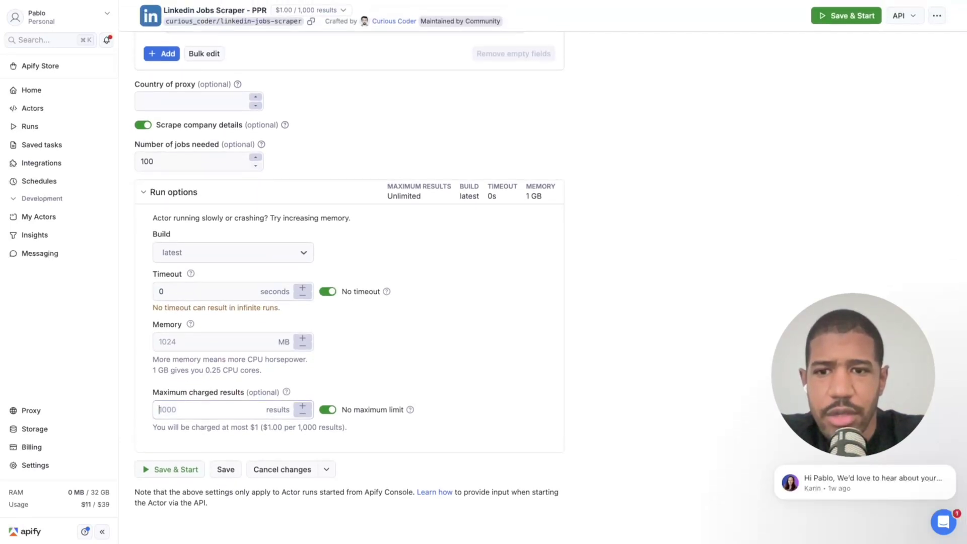
text(1)
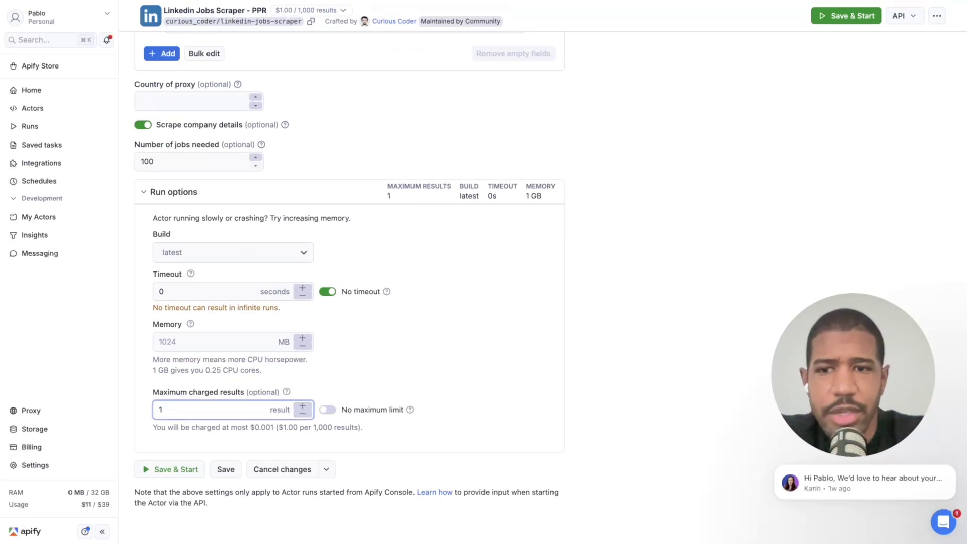
text(00)
click(473, 348)
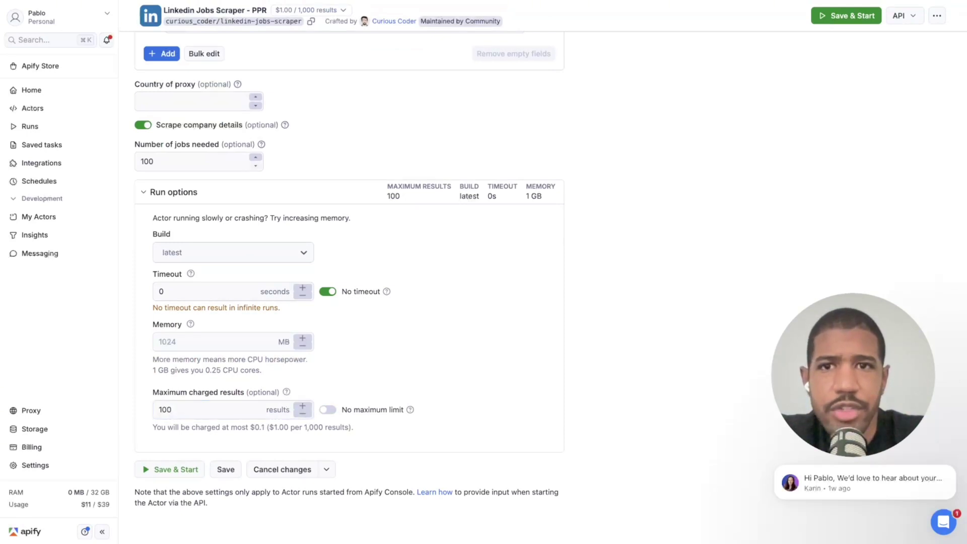
Save and start the actor run, and display its output table.
scroll(349, 272, up, 5)
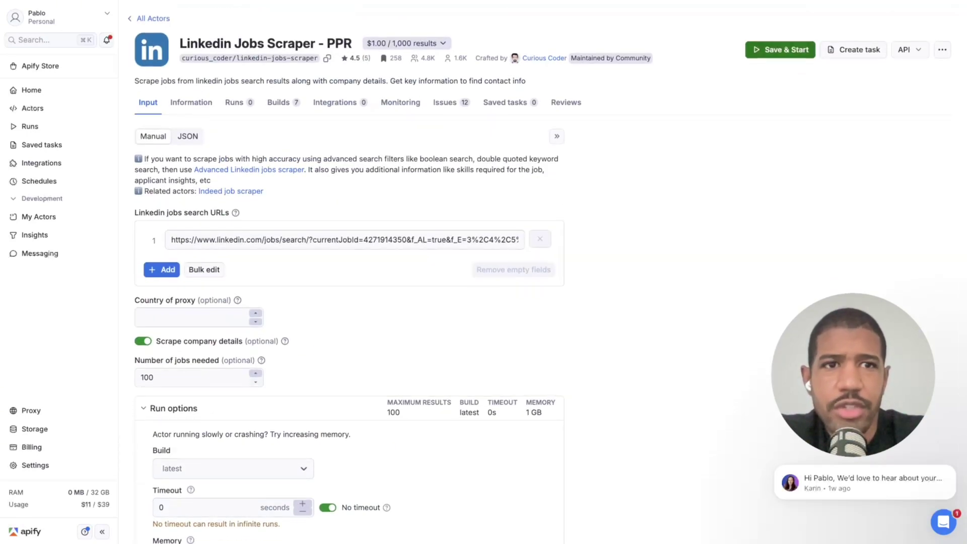
click(780, 50)
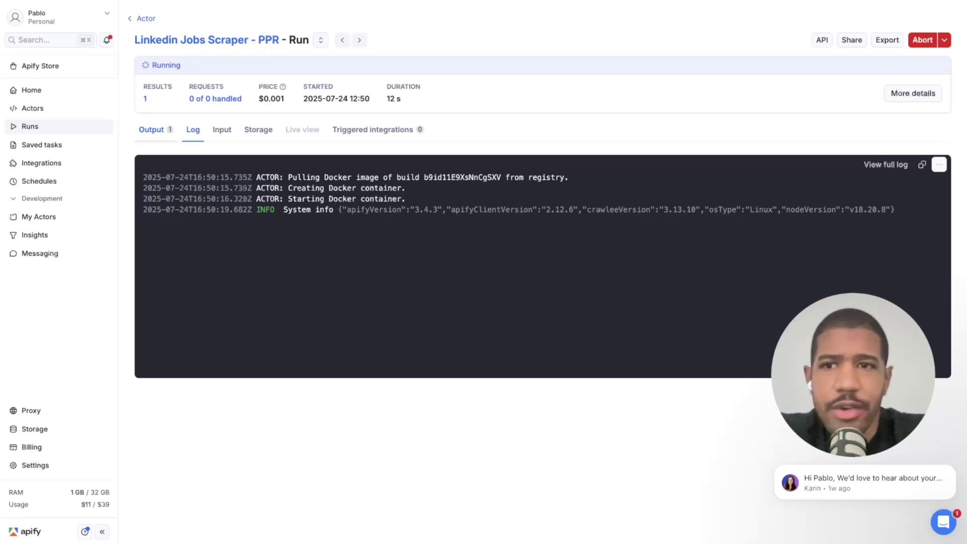
click(155, 130)
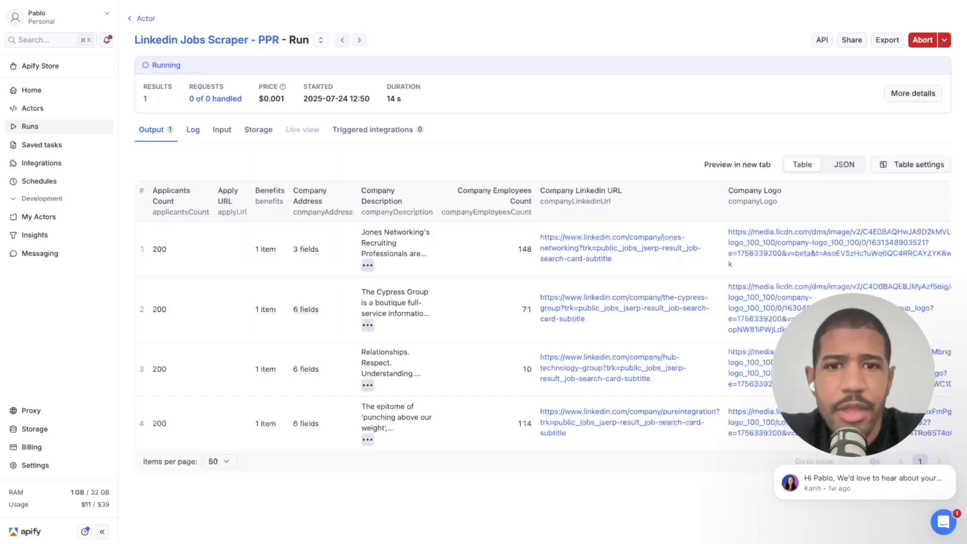
Examine the company details and job description columns of the scraped listings in the output table.
scroll(542, 307, down, 1)
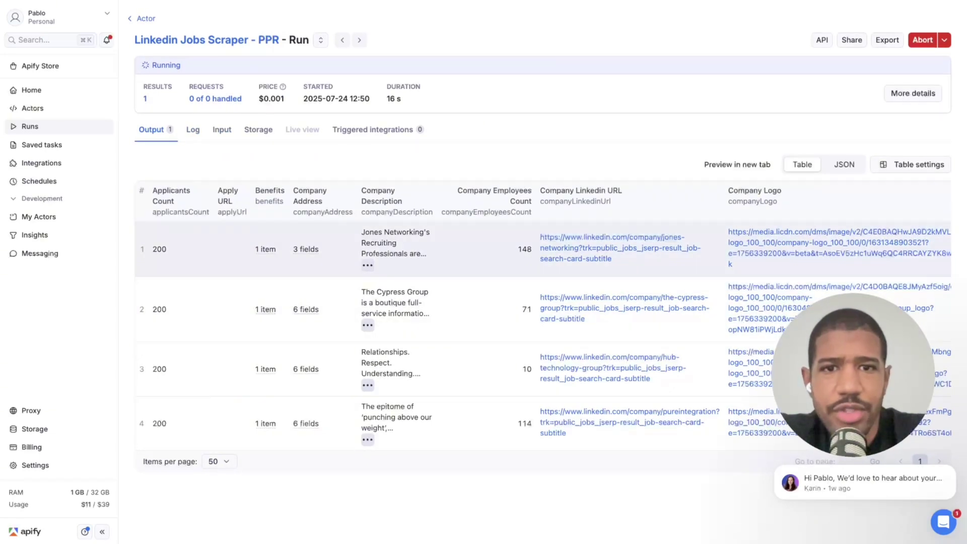
scroll(543, 327, right, 5)
scroll(543, 327, left, 5)
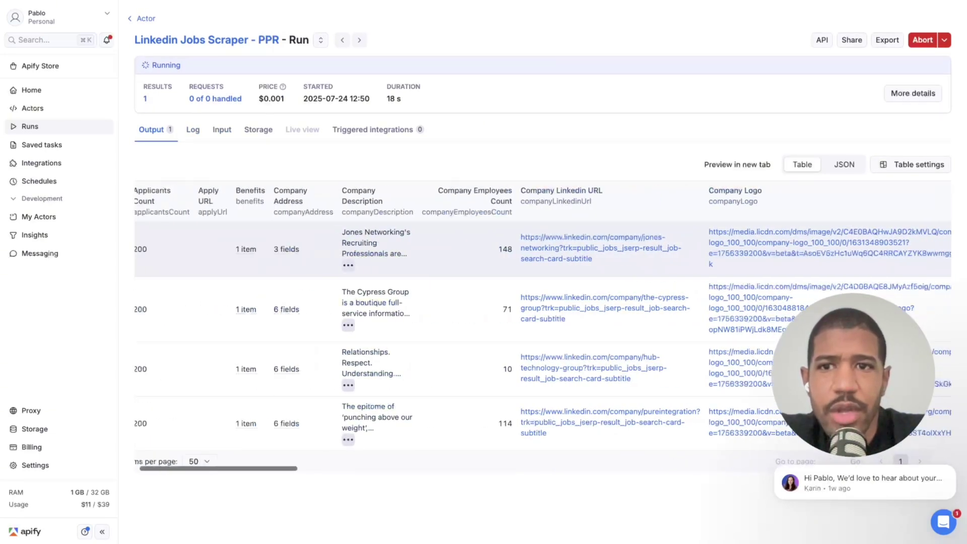
scroll(543, 328, left, 1)
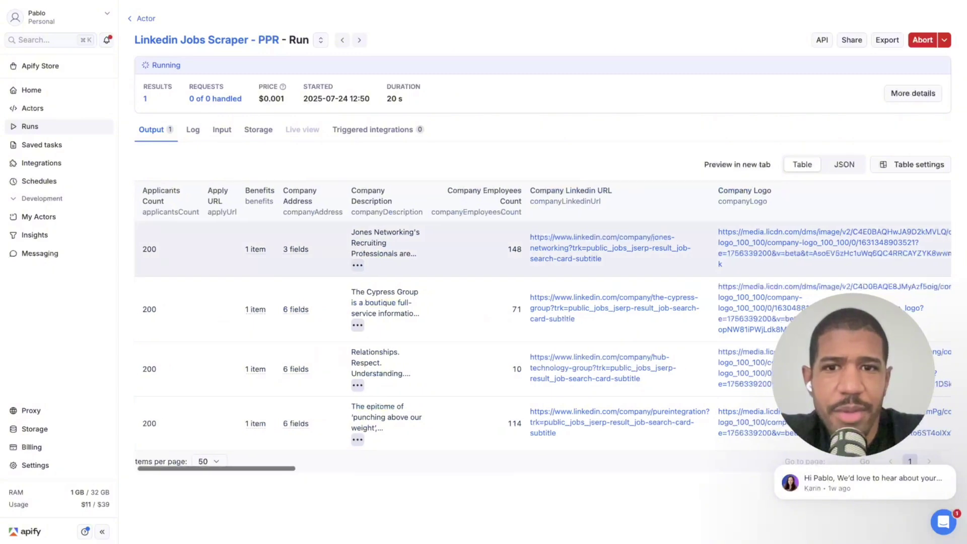
scroll(543, 327, right, 10)
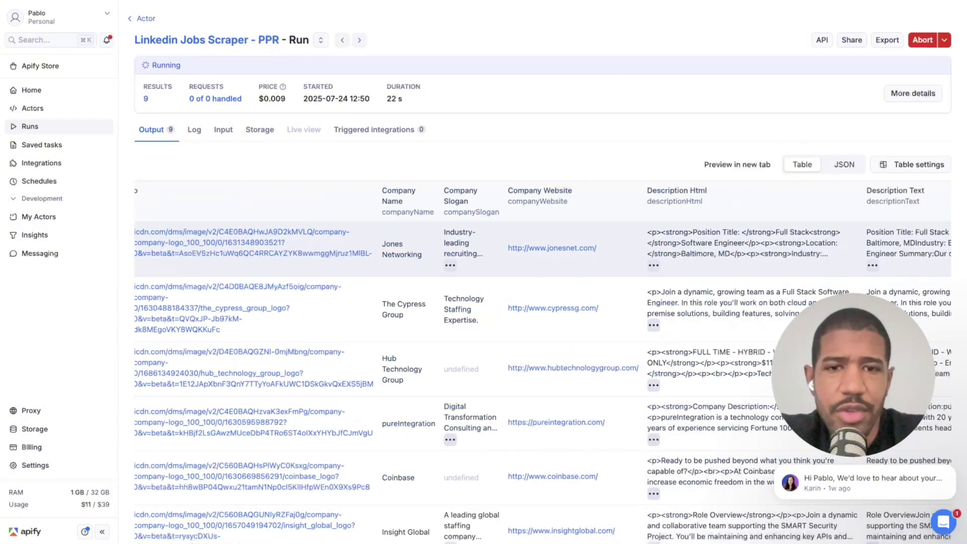
scroll(543, 328, right, 4)
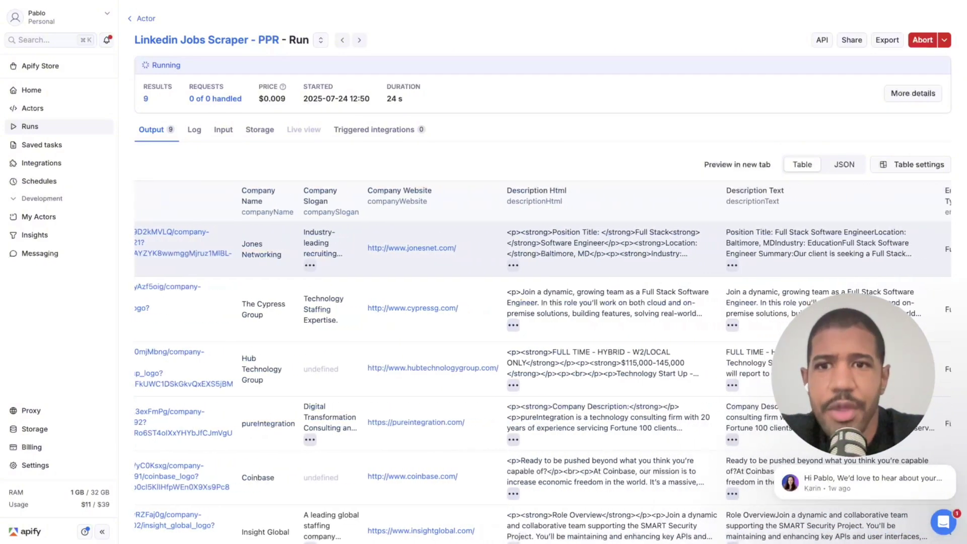
scroll(543, 327, right, 3)
scroll(543, 328, left, 4)
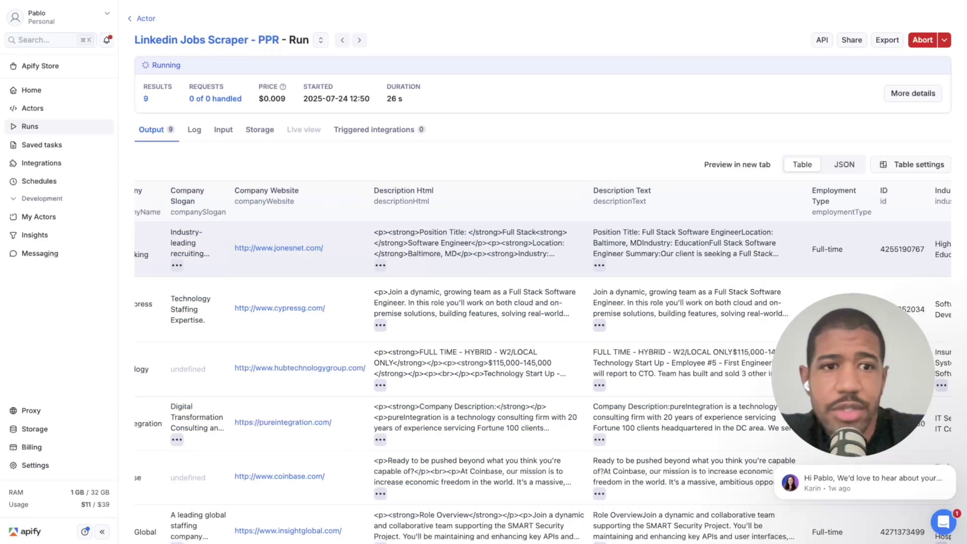
scroll(543, 327, right, 9)
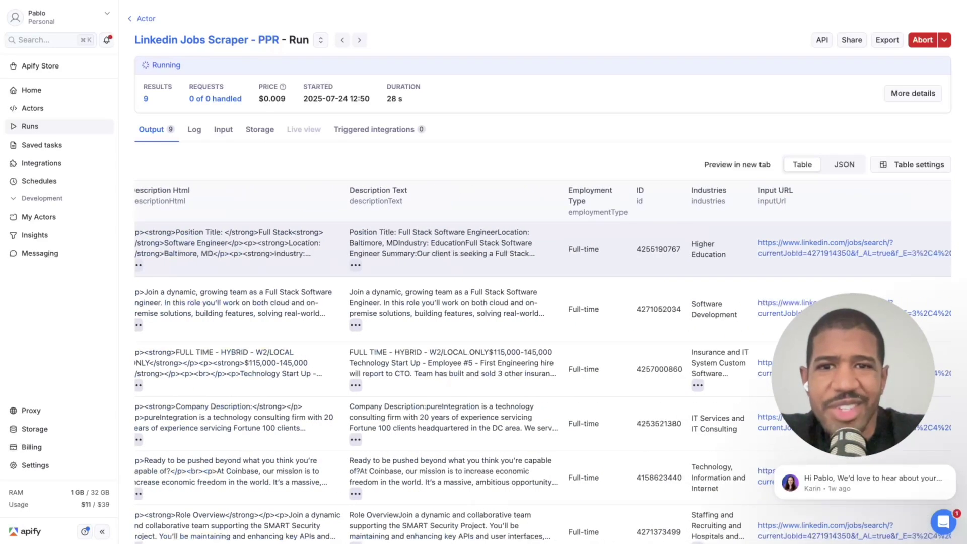
drag(358, 232, 493, 253)
scroll(493, 254, right, 1)
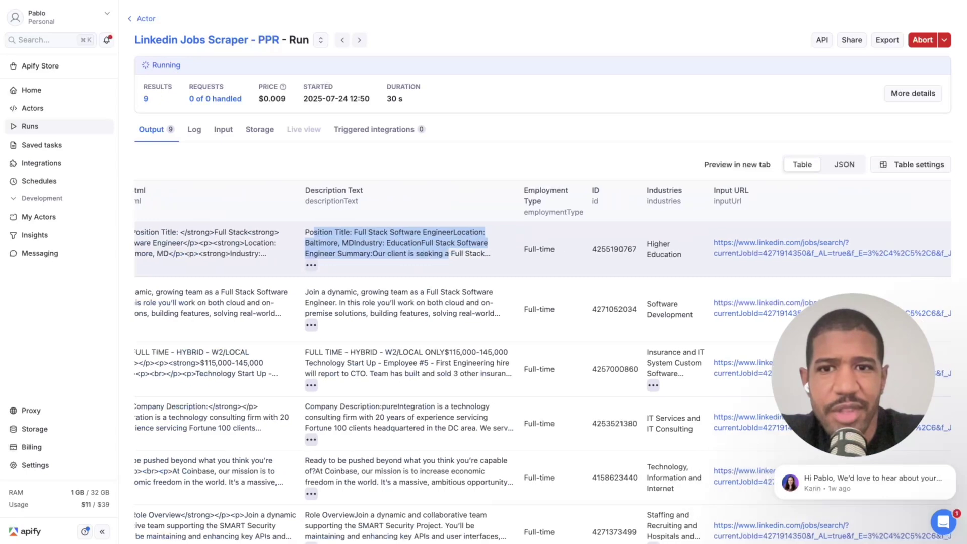
Examine the employment type, industries, input URL, job function and job poster columns of the scraped listings.
scroll(493, 254, right, 6)
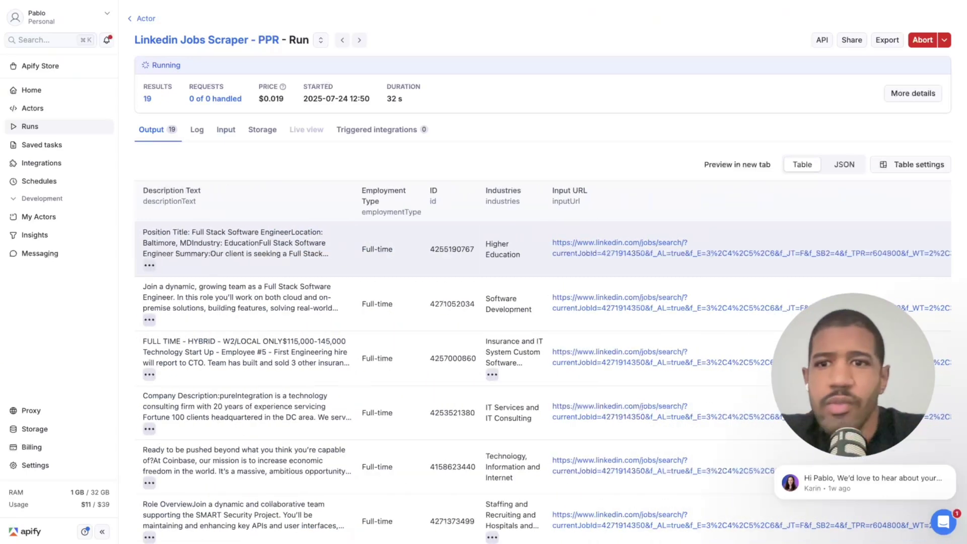
scroll(492, 253, right, 6)
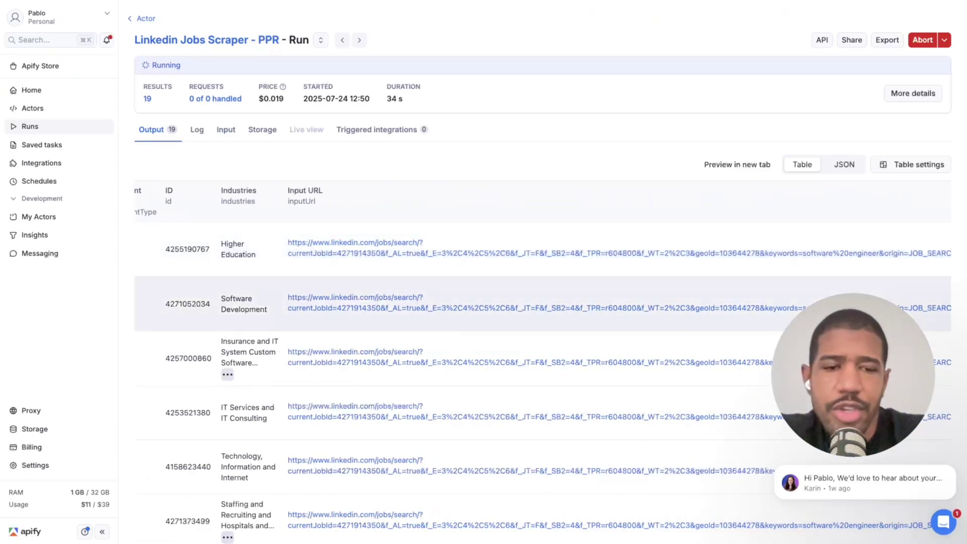
scroll(503, 302, right, 5)
scroll(503, 302, right, 14)
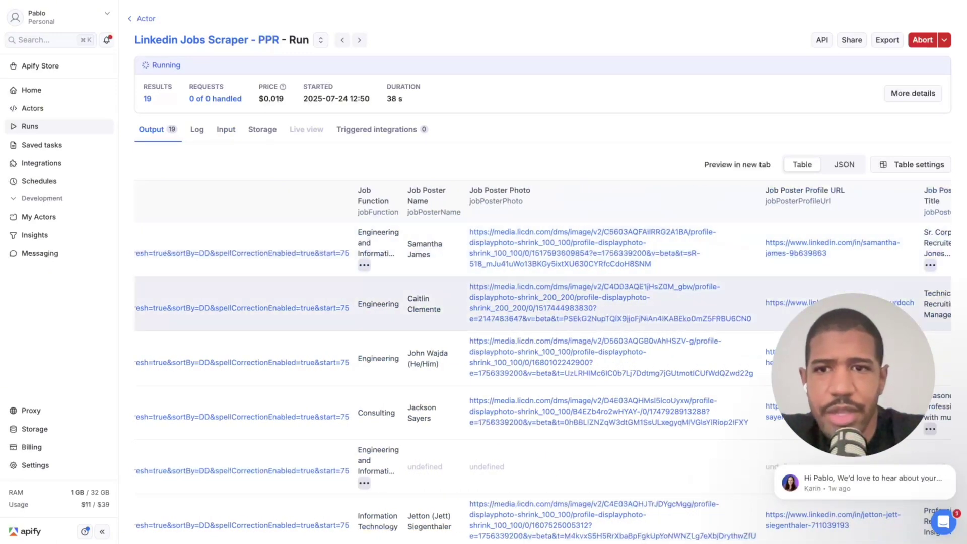
scroll(503, 277, right, 1)
drag(313, 233, 391, 255)
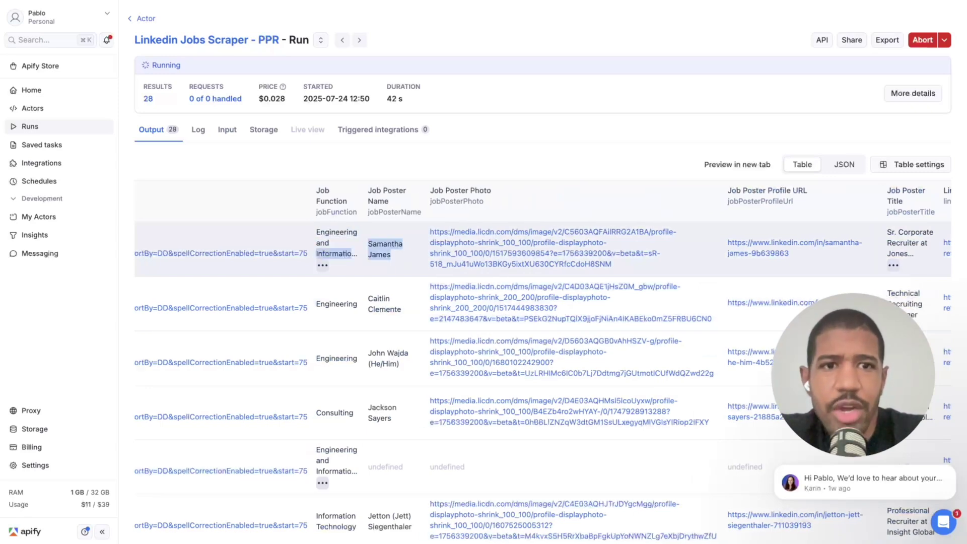
scroll(543, 362, right, 6)
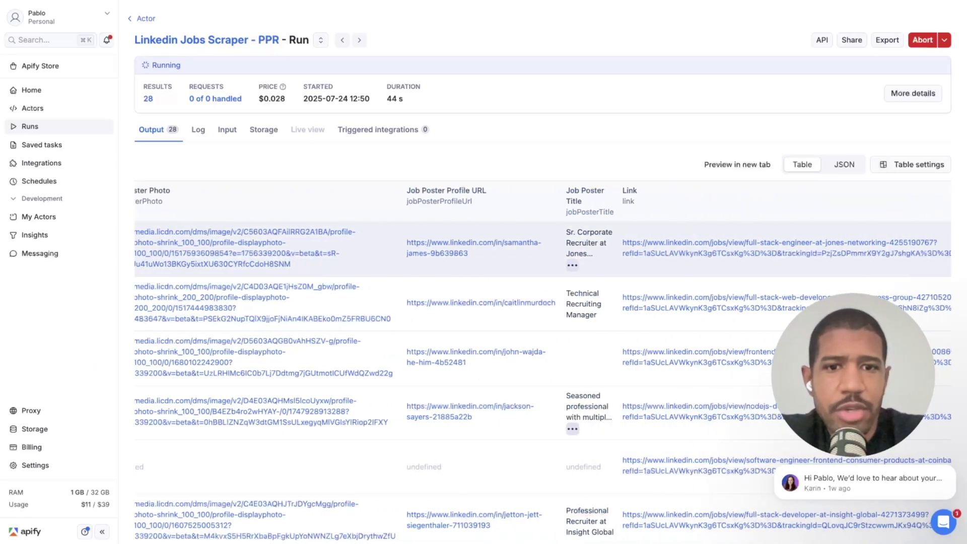
scroll(543, 328, right, 2)
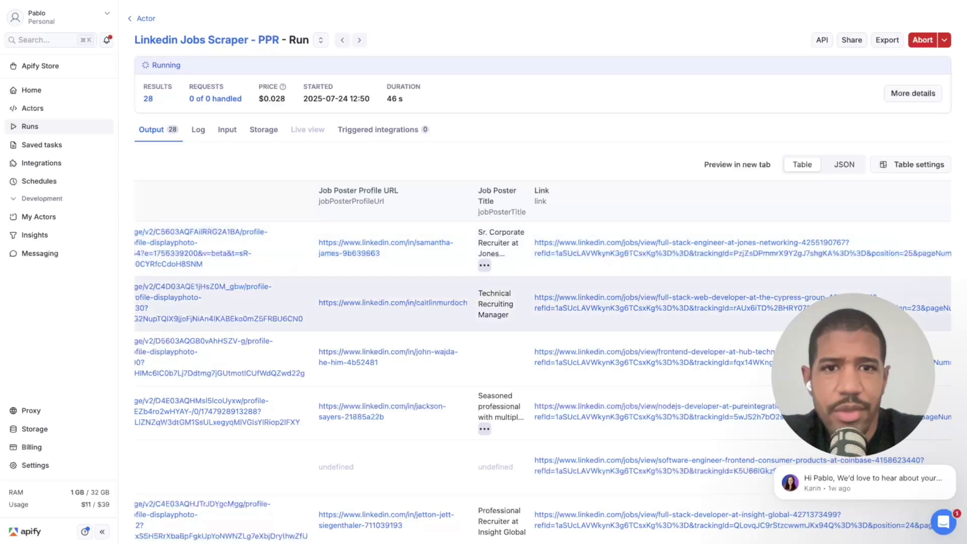
Review the location, posting date, salary, seniority level and title columns of the scraped listings.
scroll(543, 363, right, 10)
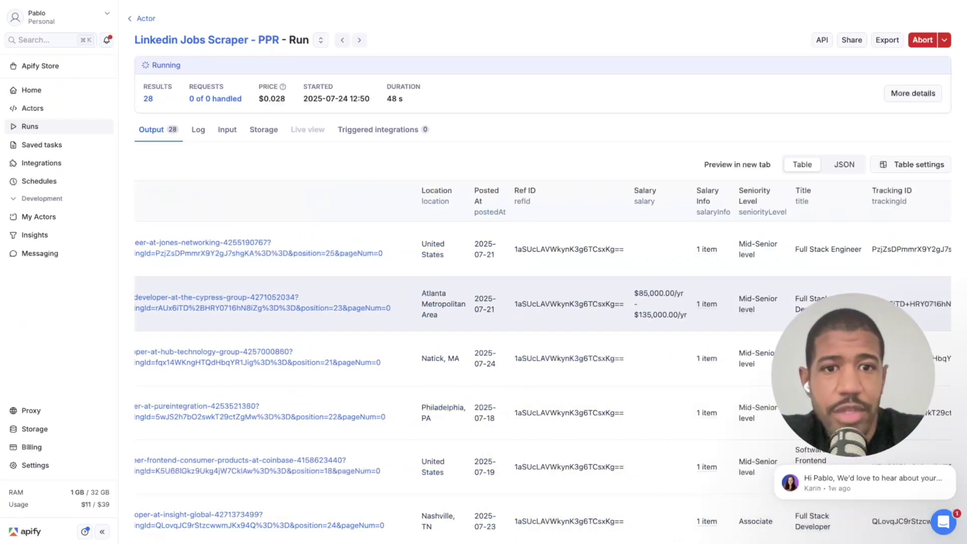
scroll(543, 363, right, 1)
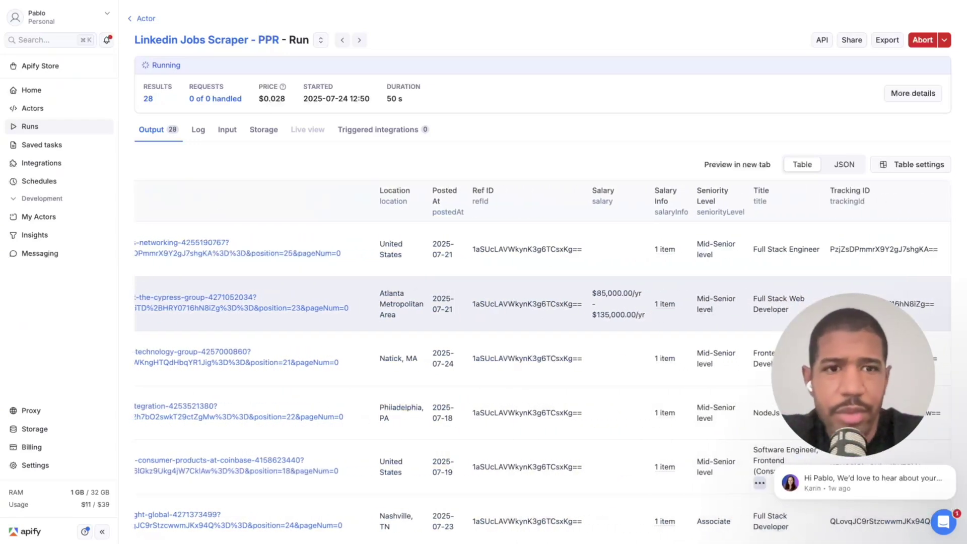
scroll(543, 249, left, 1)
scroll(542, 249, right, 1)
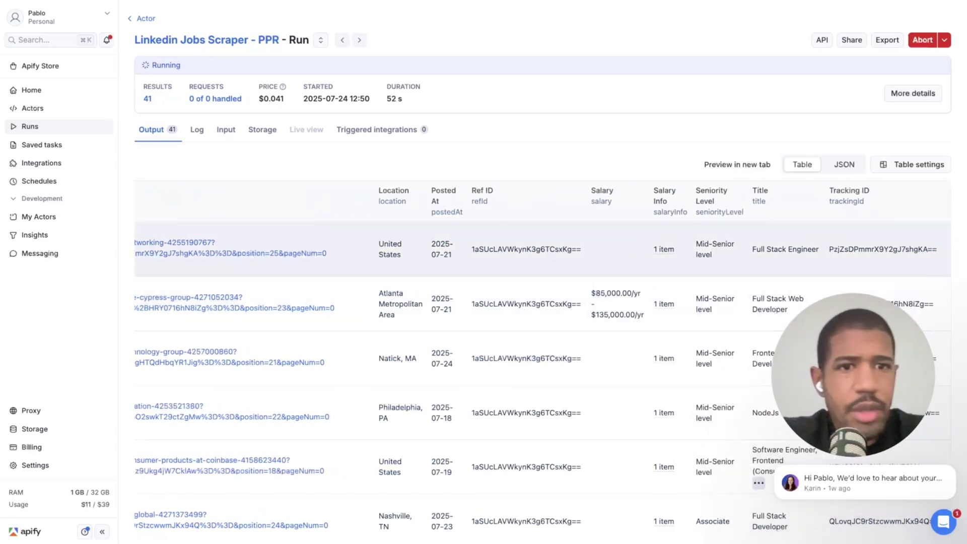
drag(755, 249, 786, 299)
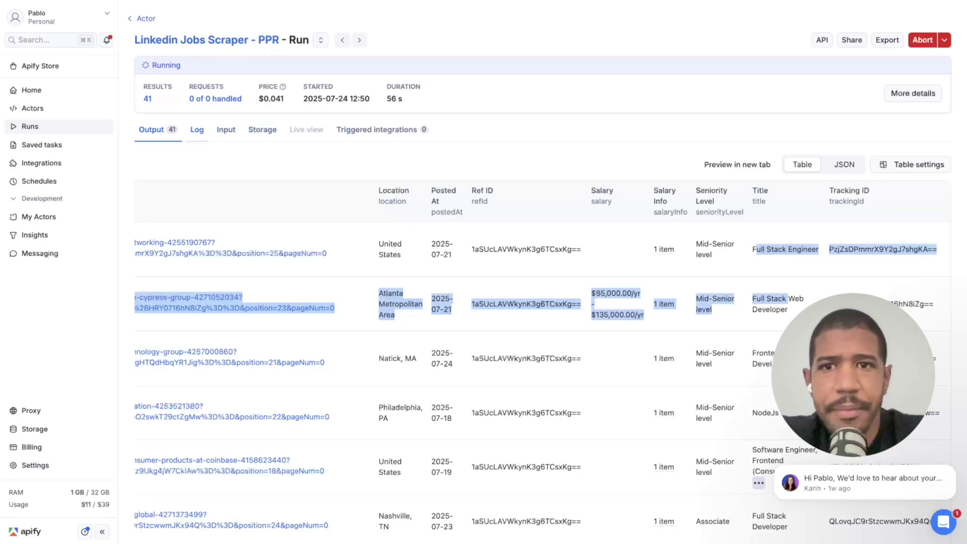
Open the run's log to check the crawler's progress.
click(197, 130)
scroll(543, 272, up, 1)
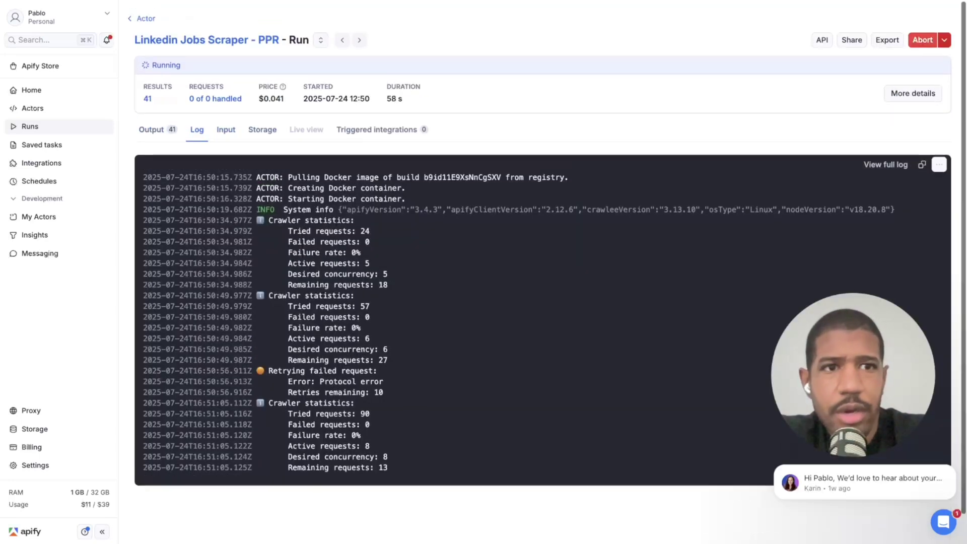
Abort the running scraper and export its dataset in CSV format with all fields included.
click(922, 39)
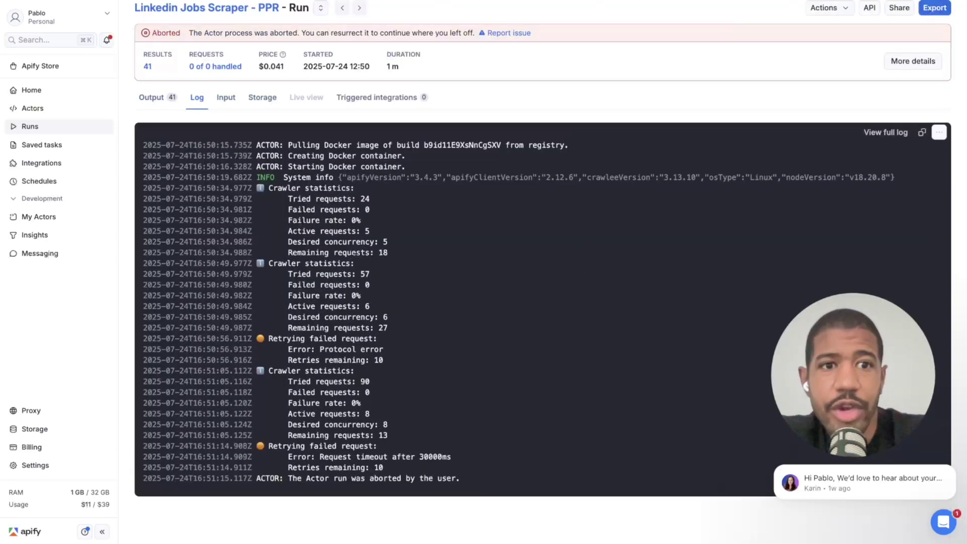
click(935, 40)
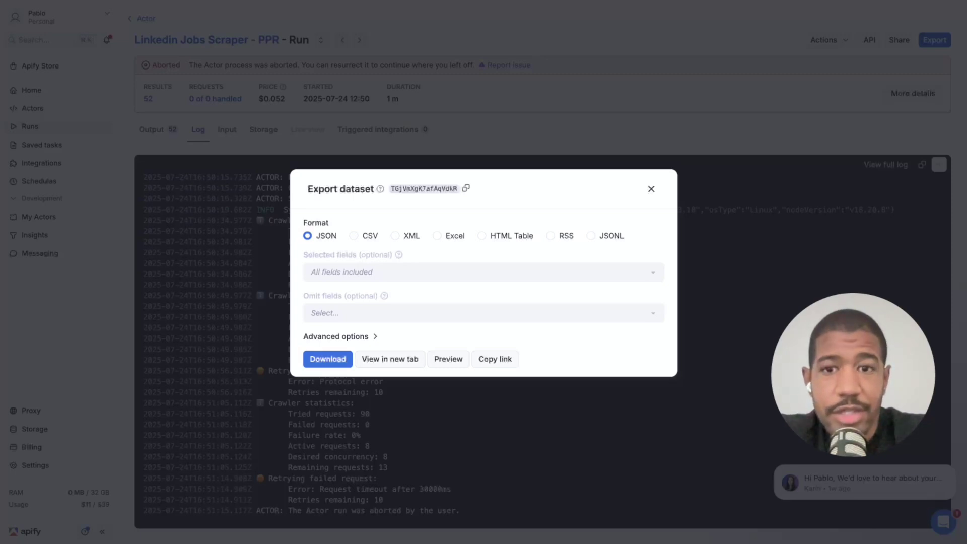
click(355, 236)
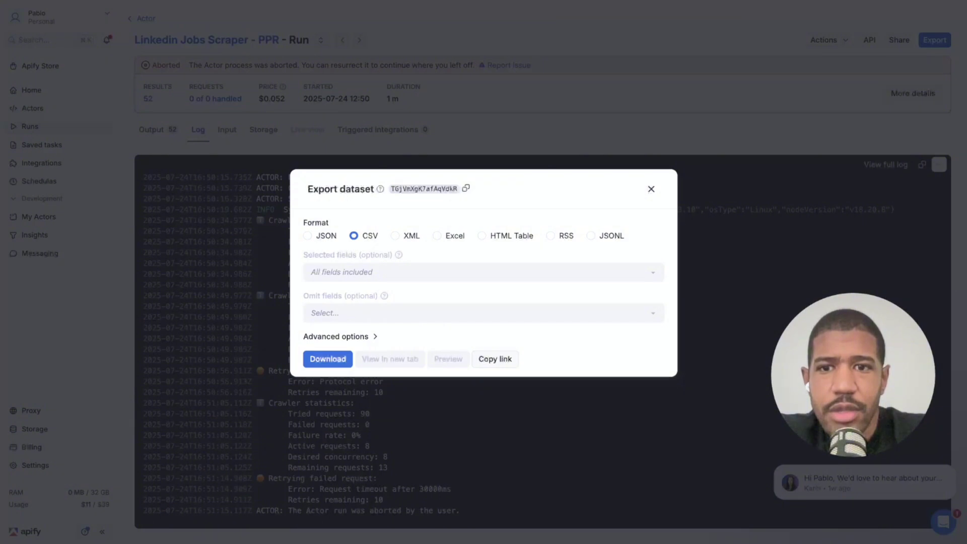
click(340, 336)
click(341, 254)
click(396, 235)
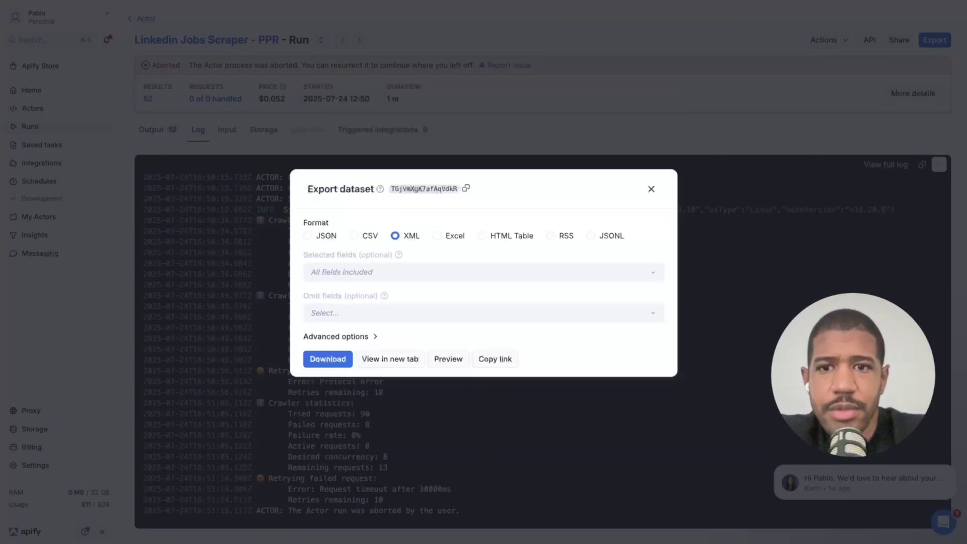
click(355, 235)
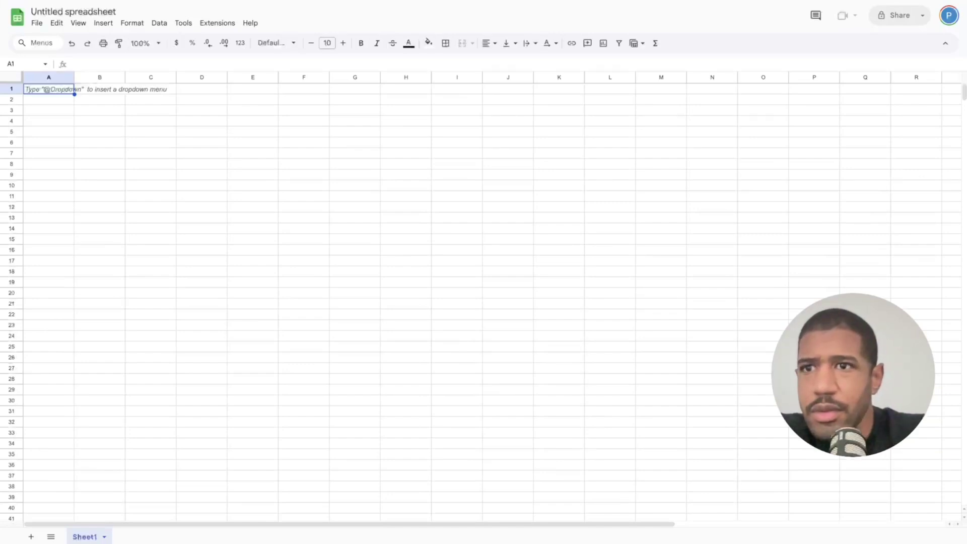
Switch to a blank Google Sheets spreadsheet and upload dataset_linkedin-jobs-scraper_2025-07-24_16-51-14-947.csv for import.
click(406, 131)
click(37, 23)
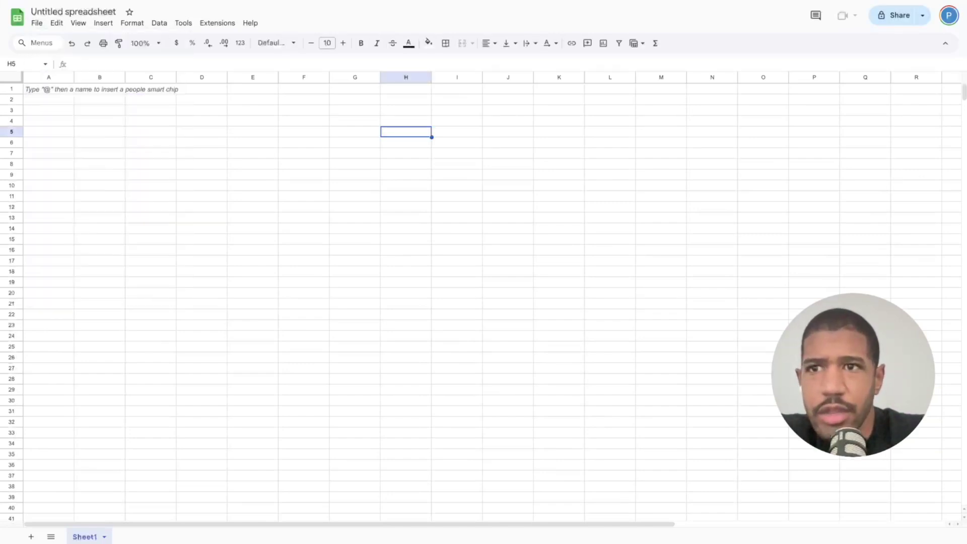
click(37, 23)
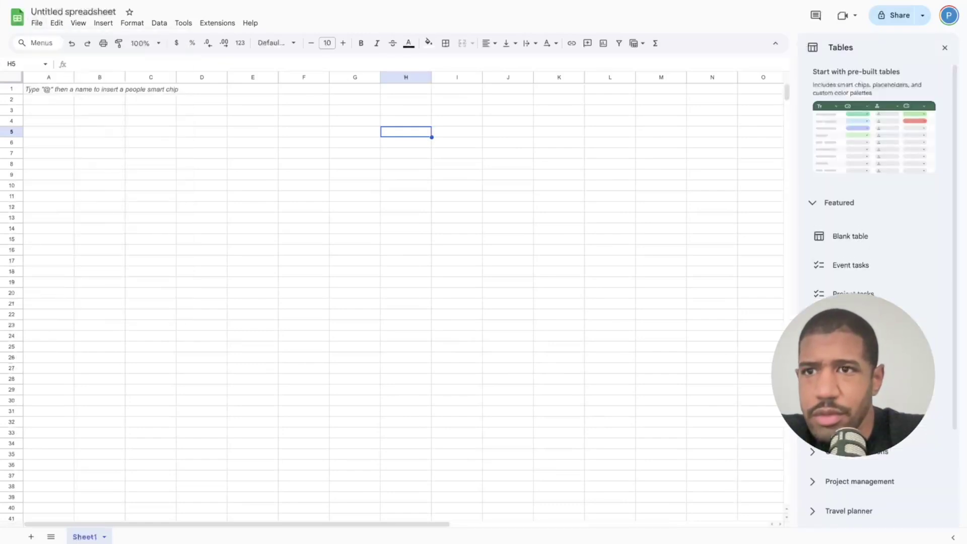
click(37, 24)
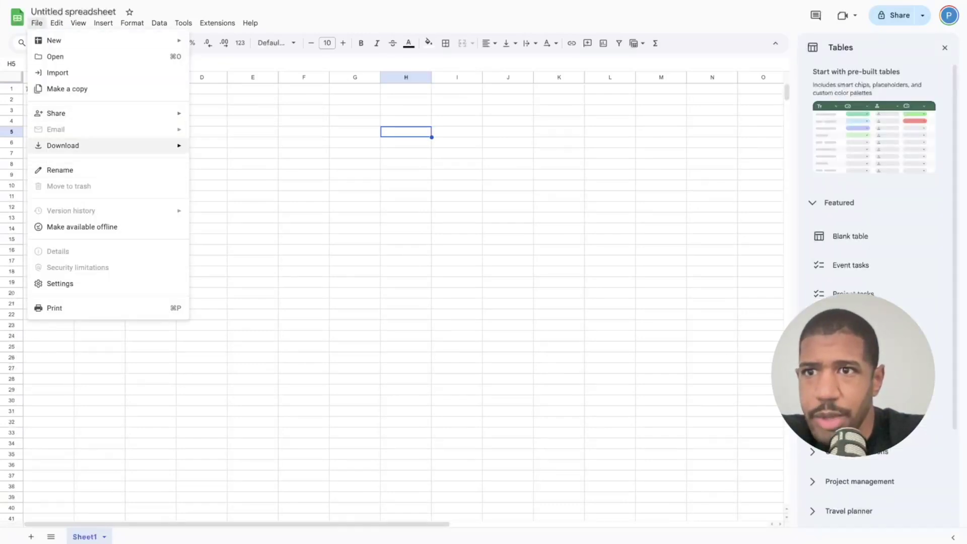
click(57, 73)
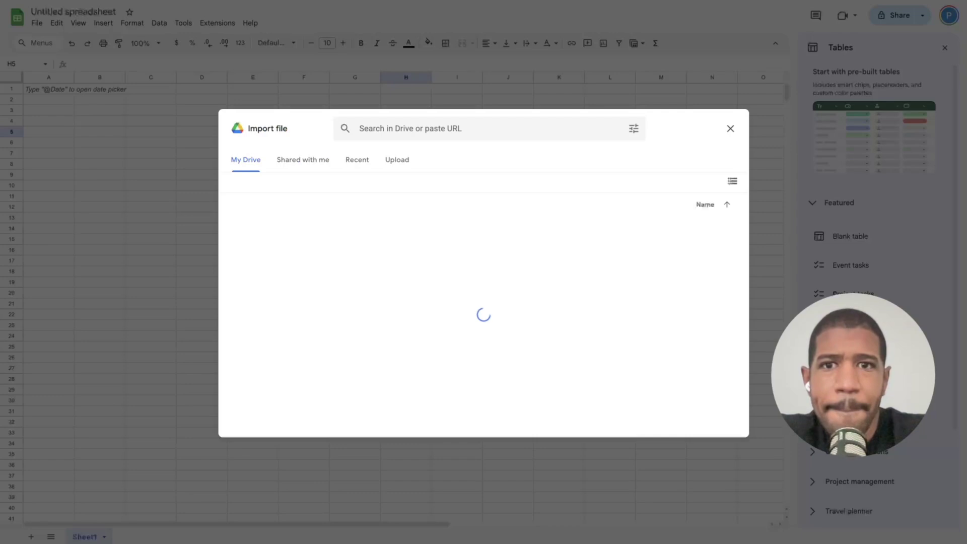
click(396, 159)
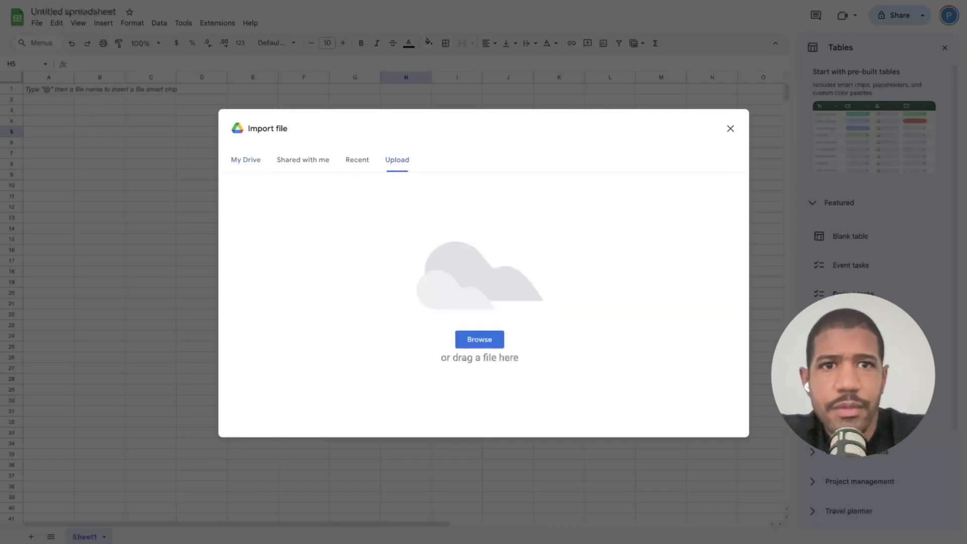
drag(805, 50, 479, 303)
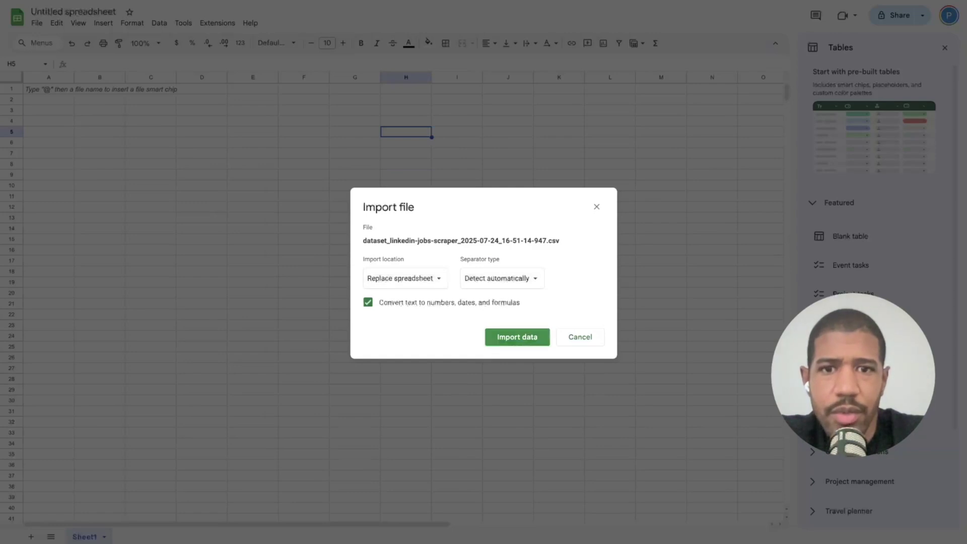
Import the uploaded CSV data, replacing the spreadsheet, with automatic separator detection and text conversion enabled.
click(517, 337)
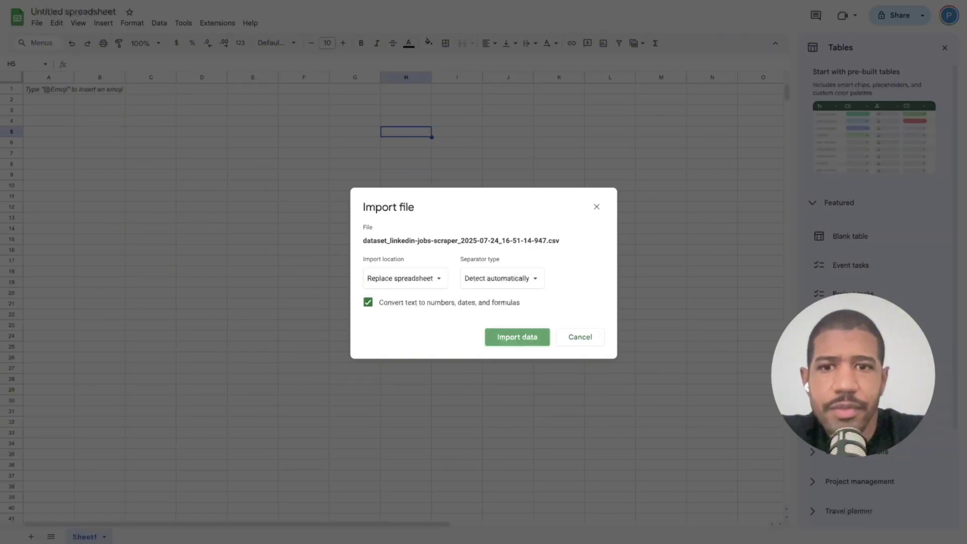
click(405, 279)
click(549, 313)
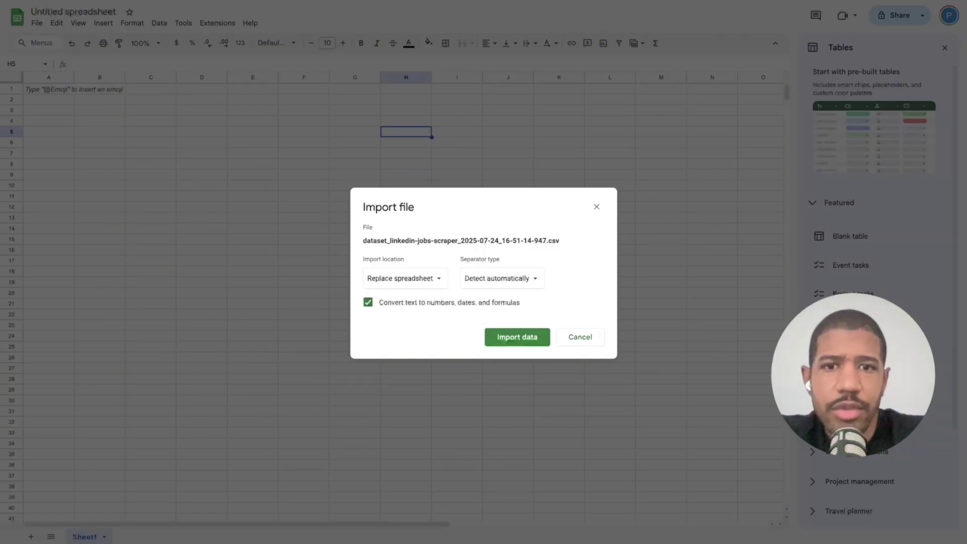
click(517, 337)
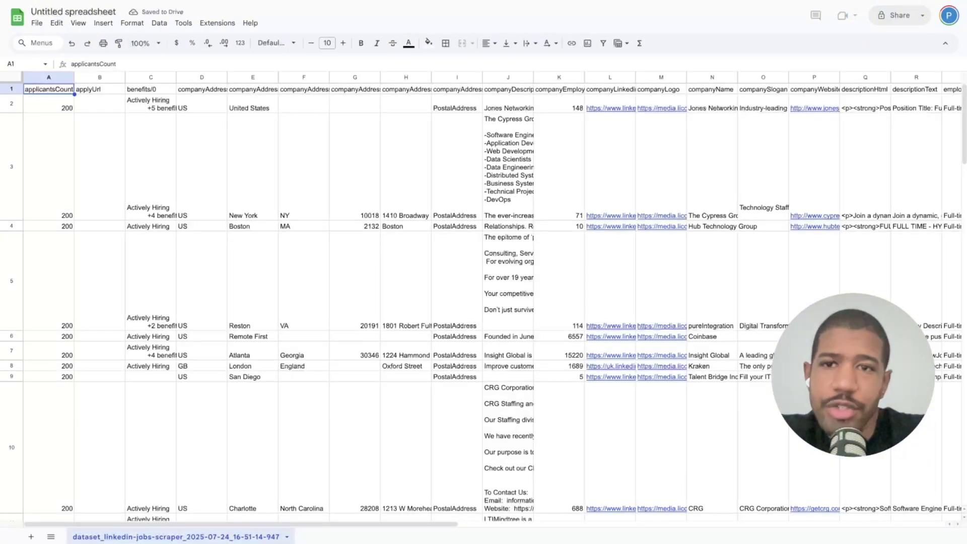
Format the header row of the imported job listings as bold and underlined.
scroll(484, 297, right, 8)
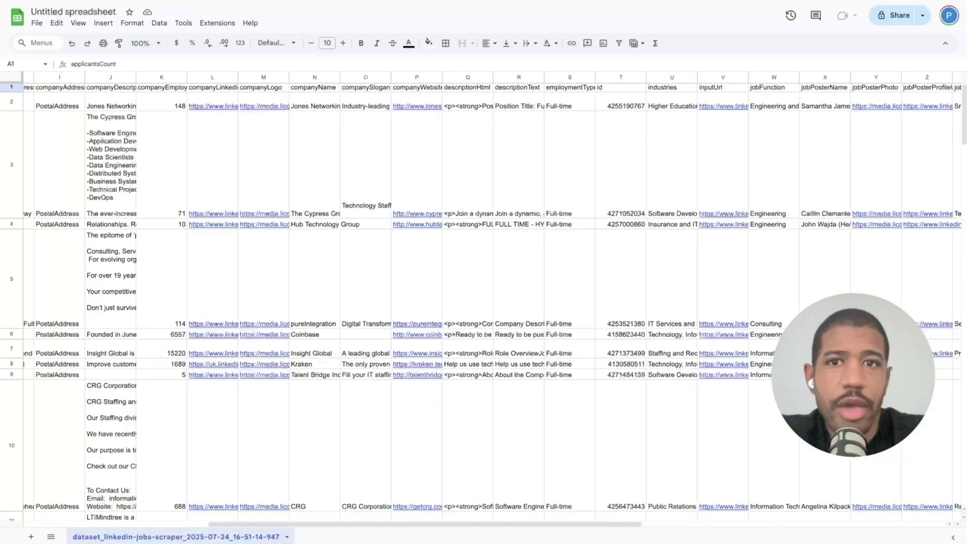
scroll(484, 297, right, 6)
scroll(483, 297, left, 14)
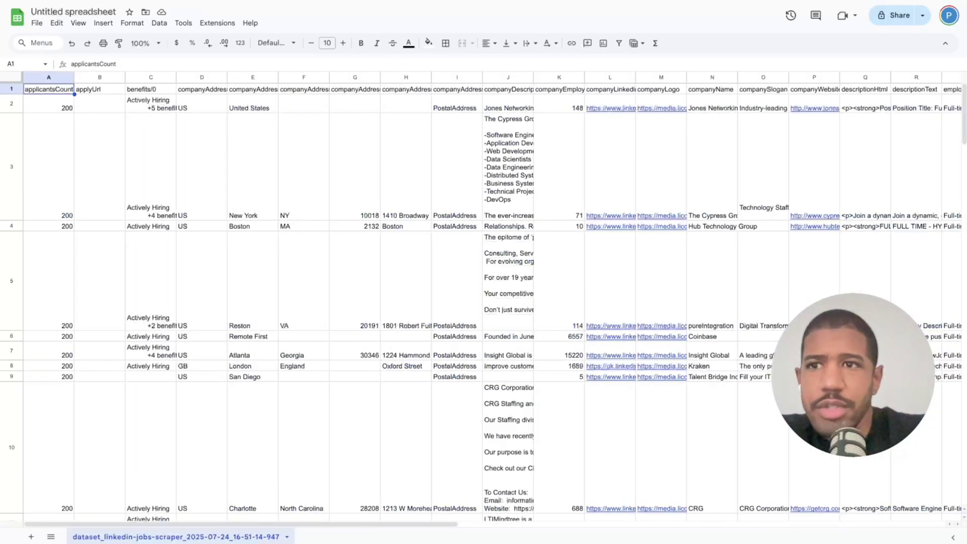
click(12, 90)
key(ctrl+b)
key(ctrl+u)
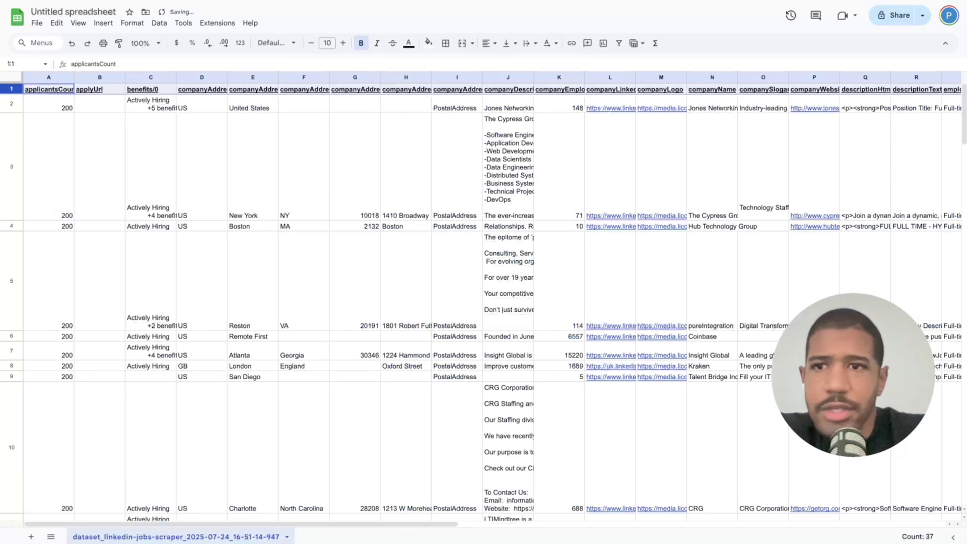
click(202, 166)
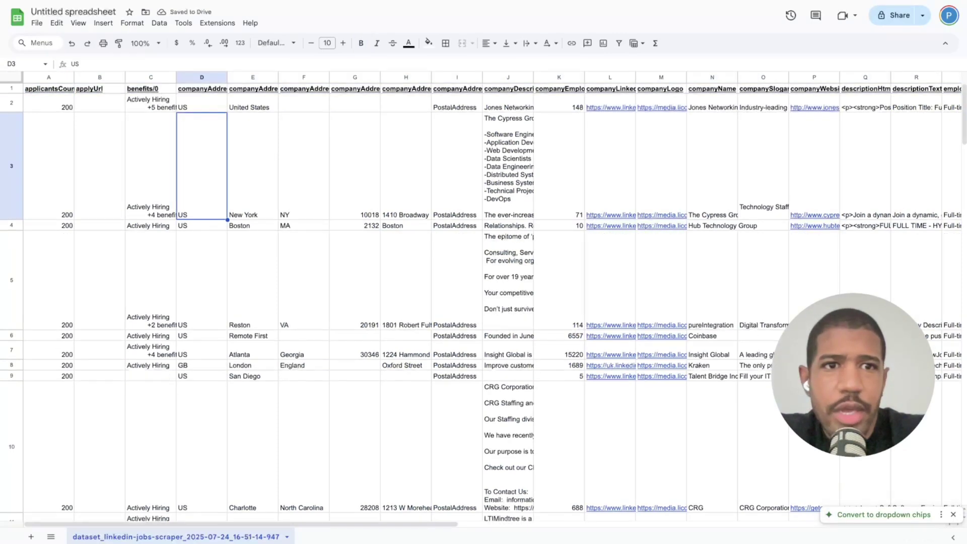
Examine the job poster profile, job poster title, link, location, posting date and reference ID columns.
scroll(483, 297, right, 10)
scroll(484, 298, right, 4)
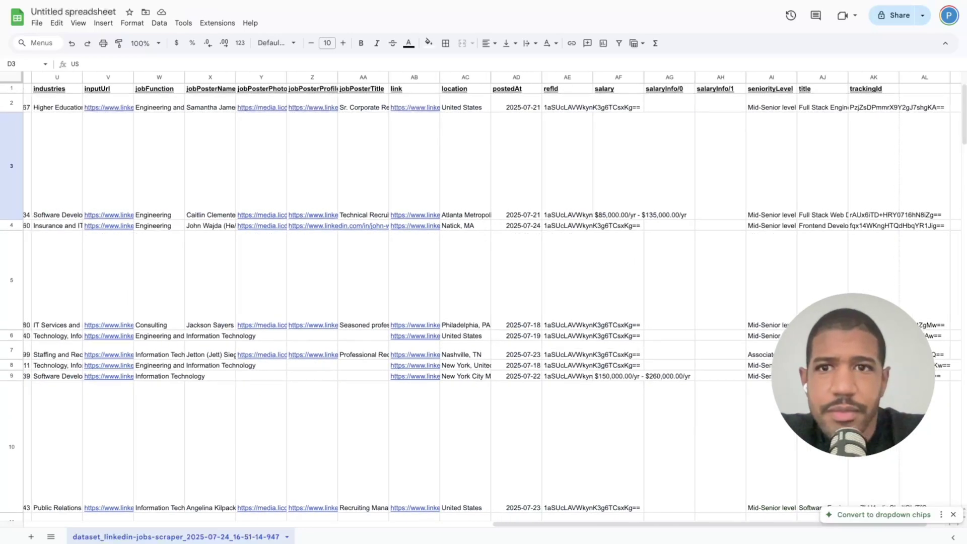
scroll(483, 297, left, 3)
click(433, 77)
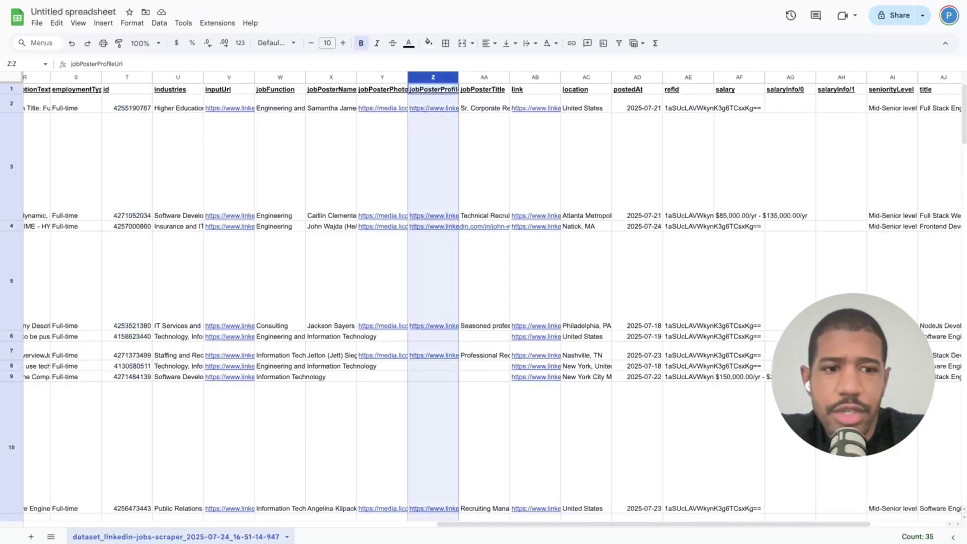
scroll(483, 297, right, 3)
click(351, 78)
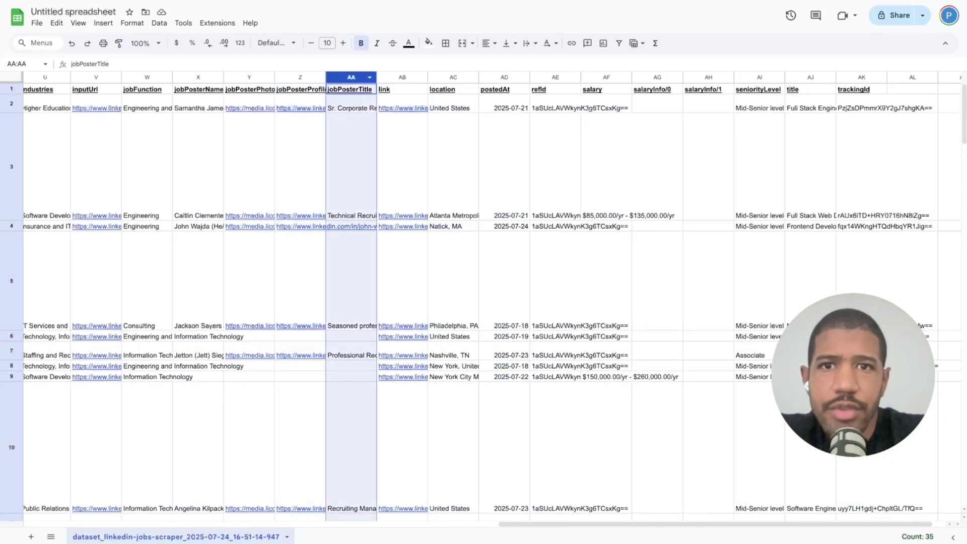
click(402, 77)
click(453, 77)
click(504, 77)
click(556, 78)
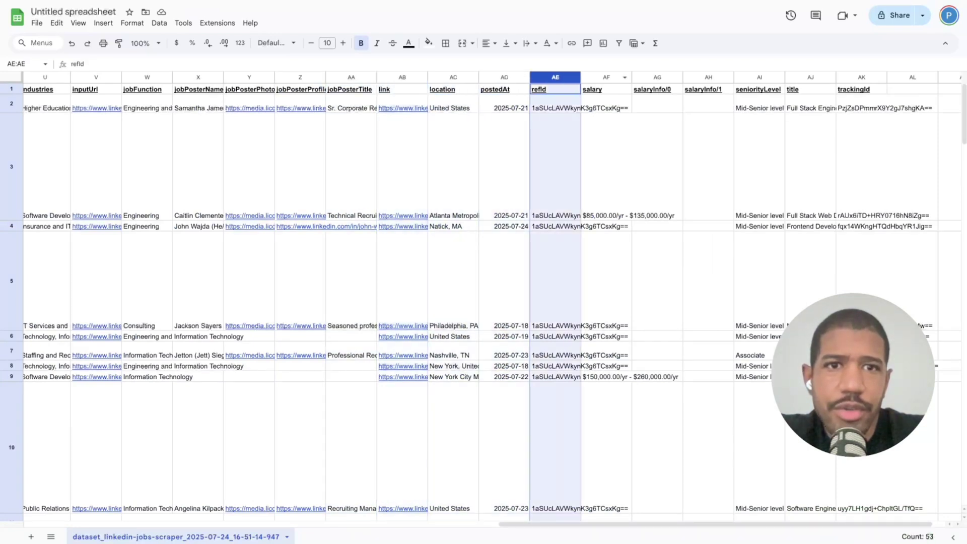
Examine the salary, salary info, seniority level, title and tracking ID columns of the imported listings.
click(606, 78)
double_click(657, 78)
click(708, 77)
click(759, 77)
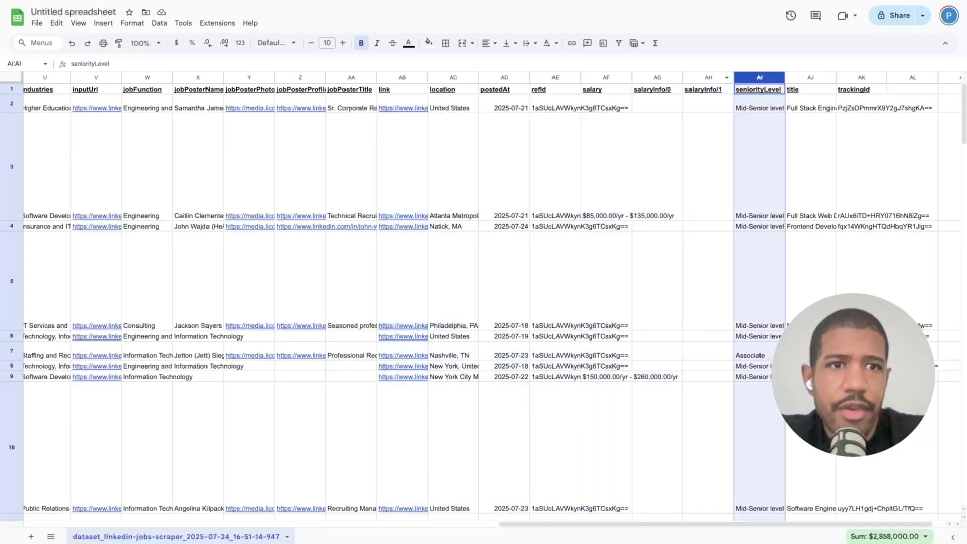
click(811, 78)
click(861, 78)
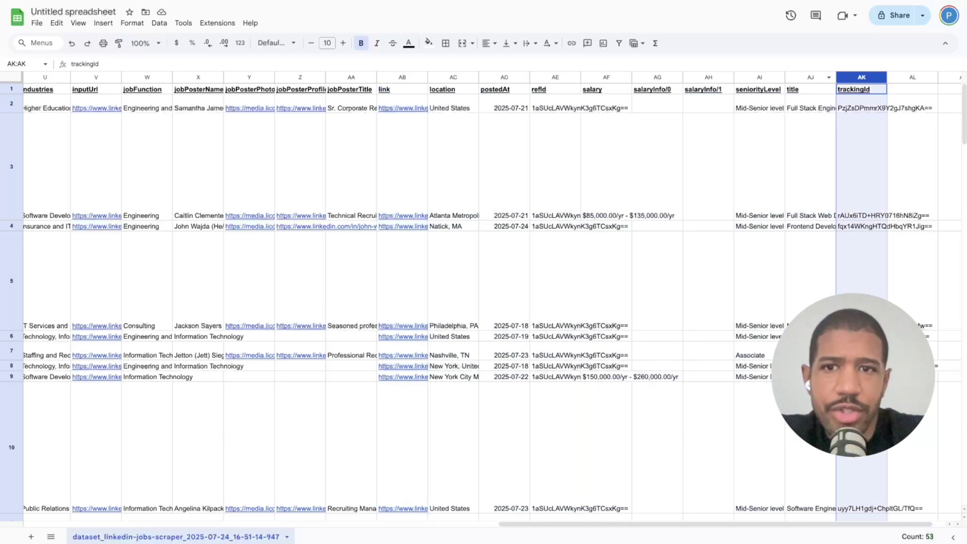
Scan across all imported columns and examine the salaryInfo/0 column.
scroll(492, 299, left, 20)
scroll(493, 299, right, 15)
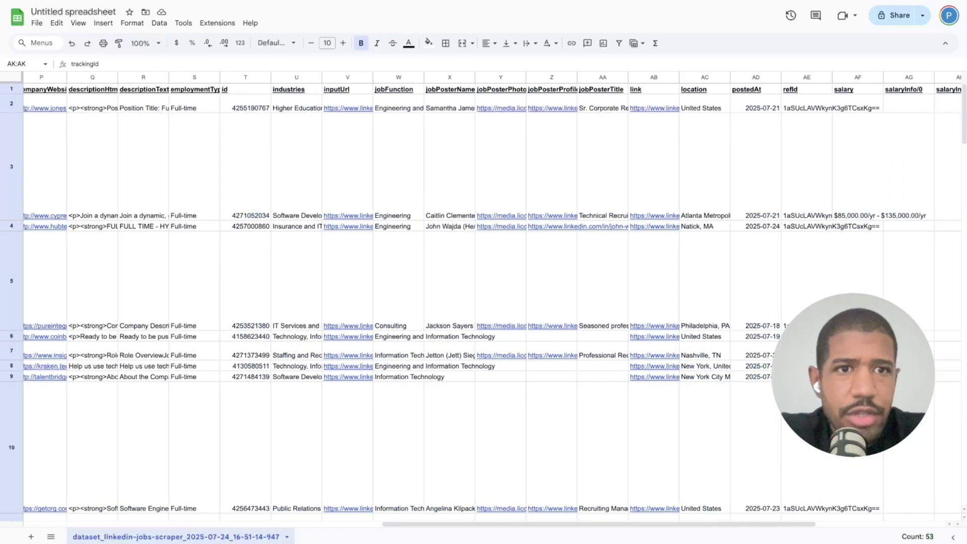
scroll(483, 297, right, 5)
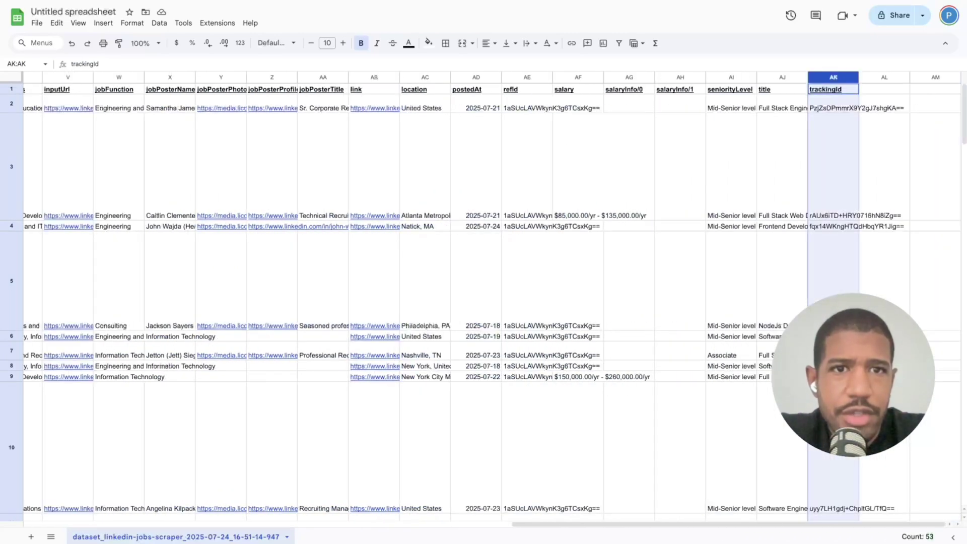
click(629, 78)
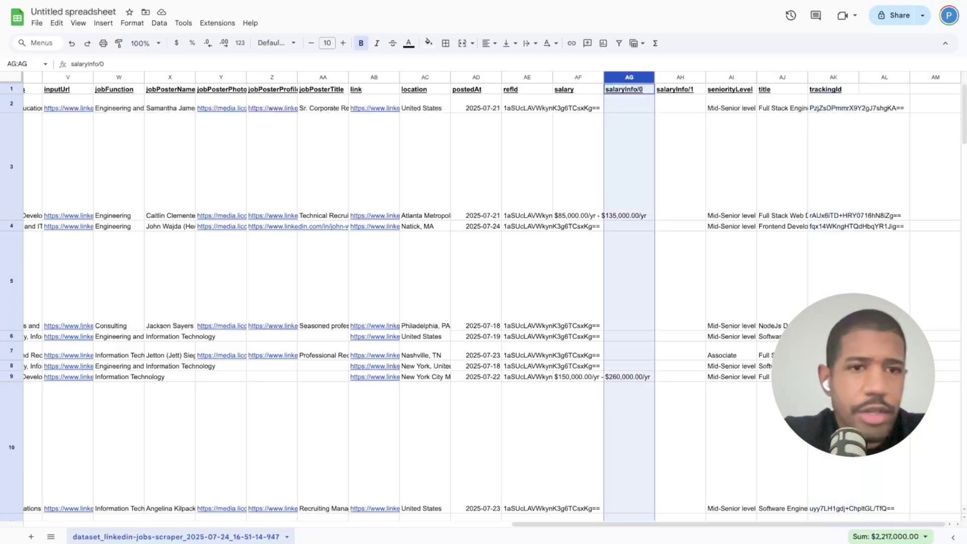
scroll(484, 297, left, 7)
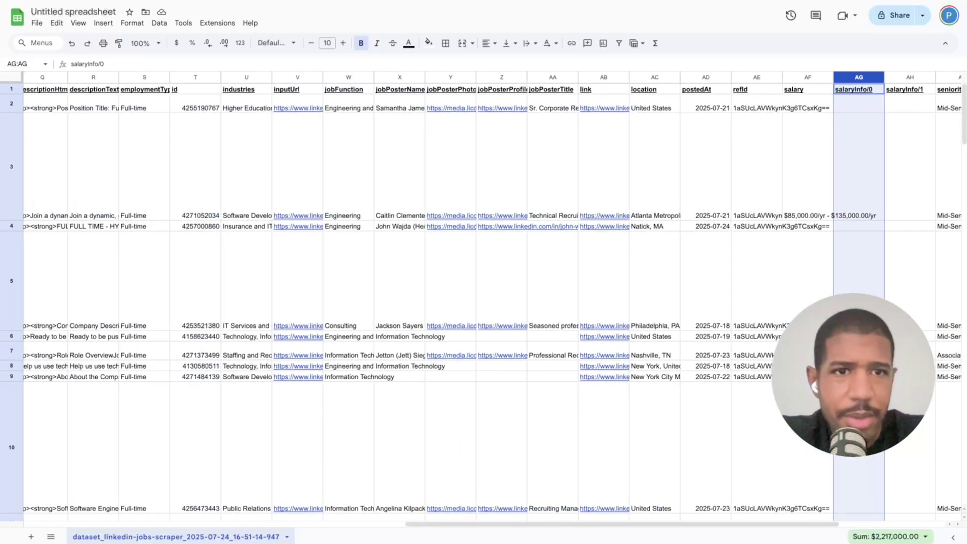
scroll(484, 297, right, 1)
scroll(483, 292, left, 3)
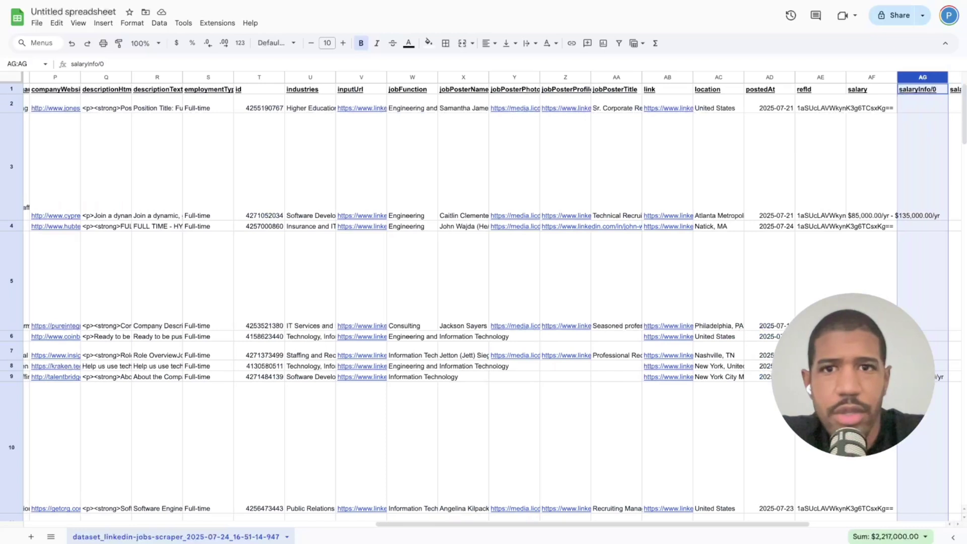
scroll(685, 201, right, 1)
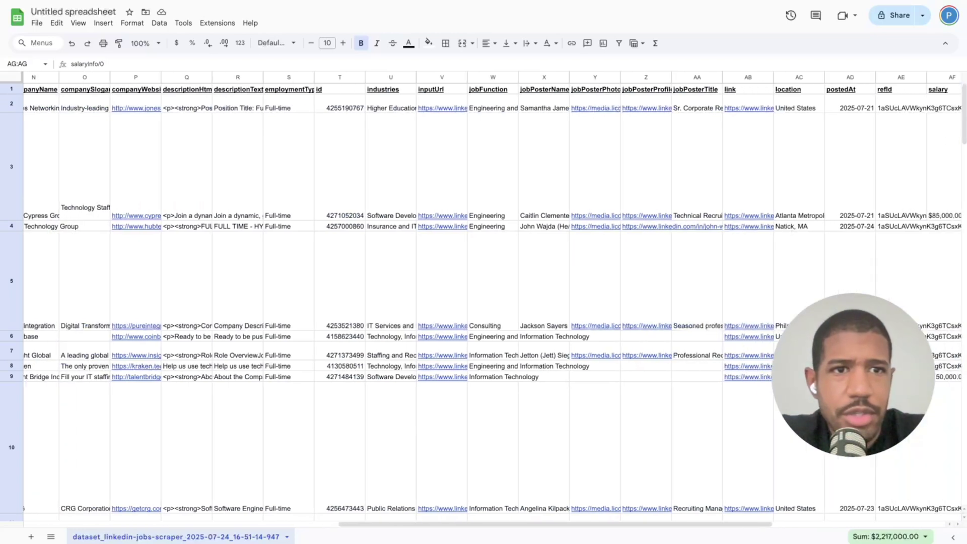
Check the location of the second listing and the postedAt column, and look over the company detail columns.
click(798, 191)
scroll(797, 192, right, 1)
scroll(793, 166, right, 1)
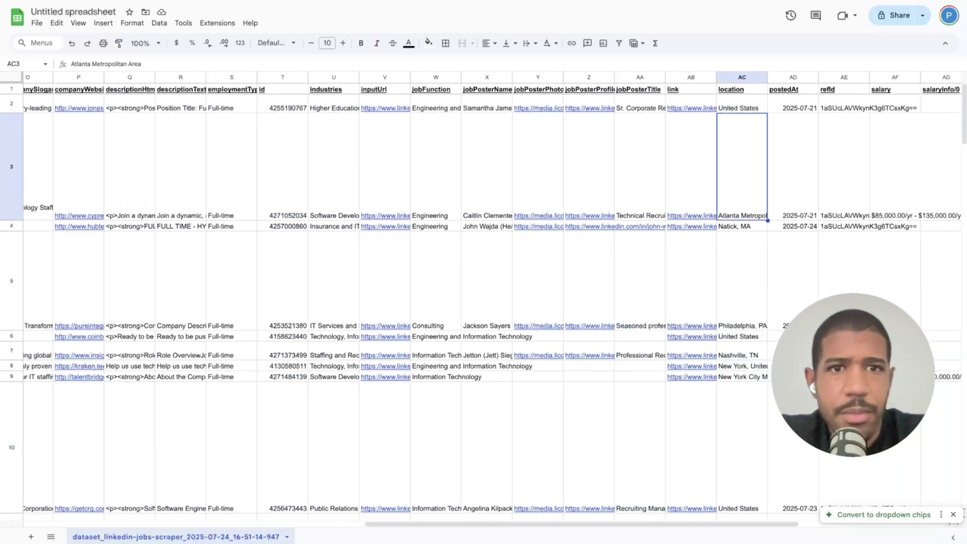
click(793, 78)
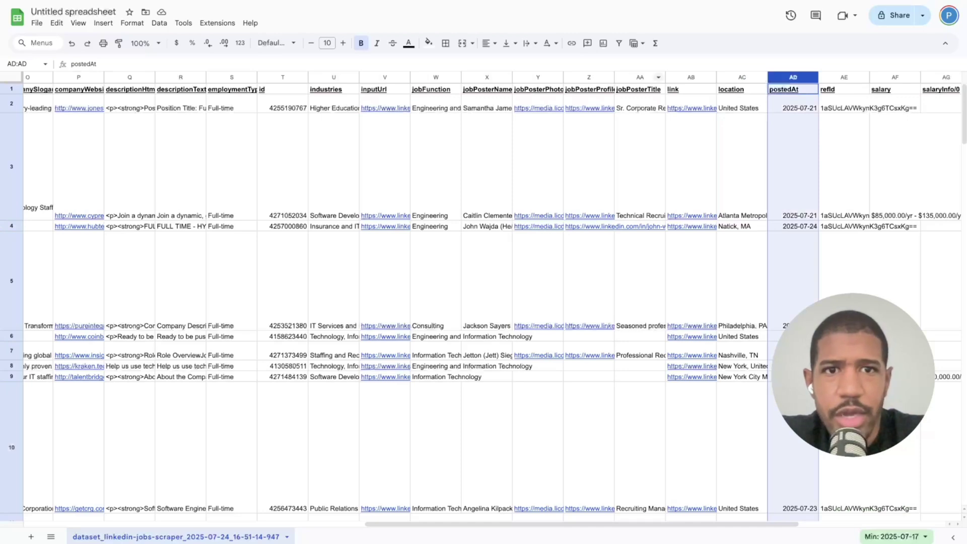
scroll(483, 293, left, 3)
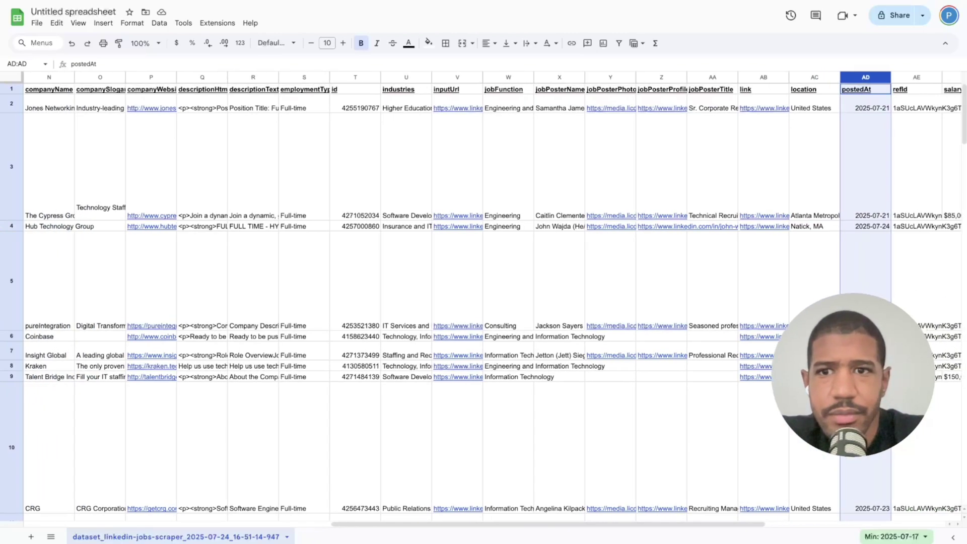
scroll(484, 292, left, 6)
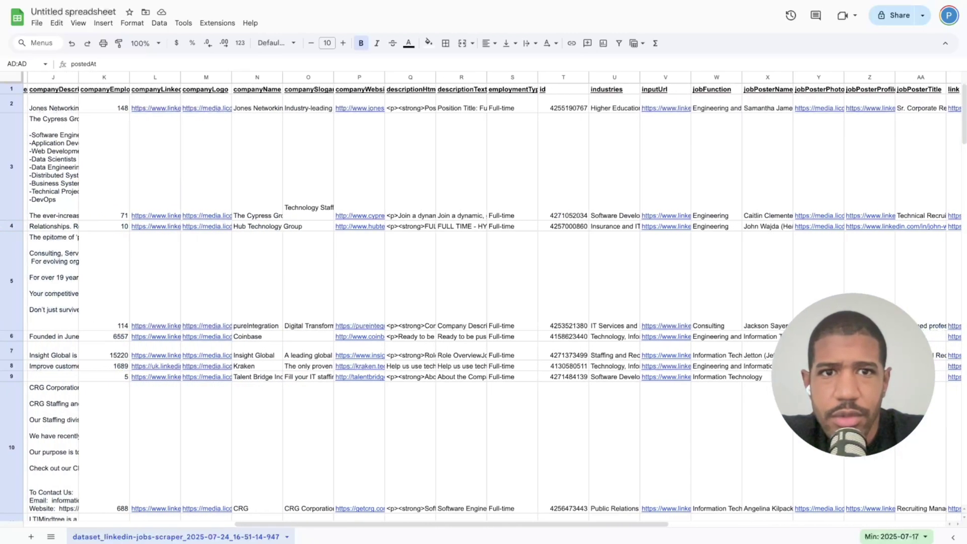
scroll(483, 292, left, 3)
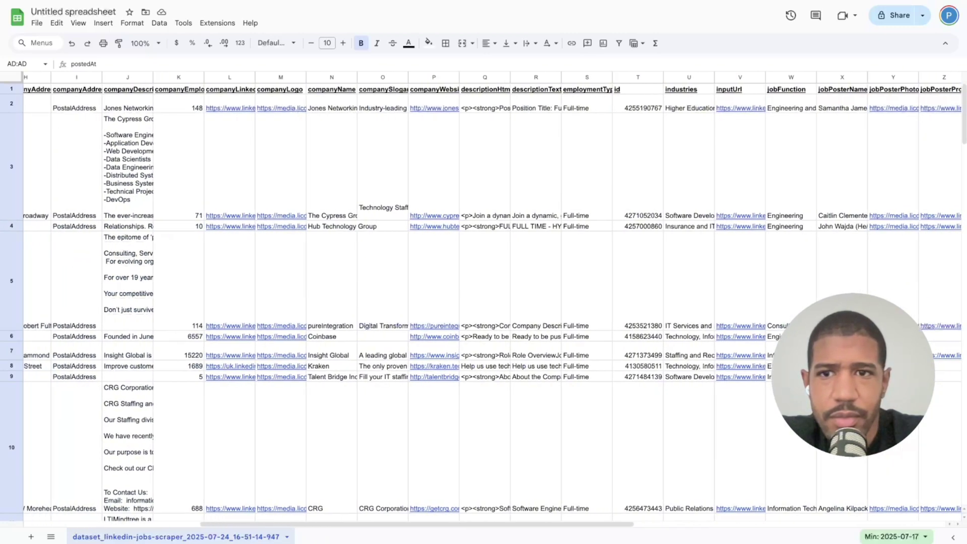
Widen the companyDescription column to fit its full text.
scroll(484, 293, left, 10)
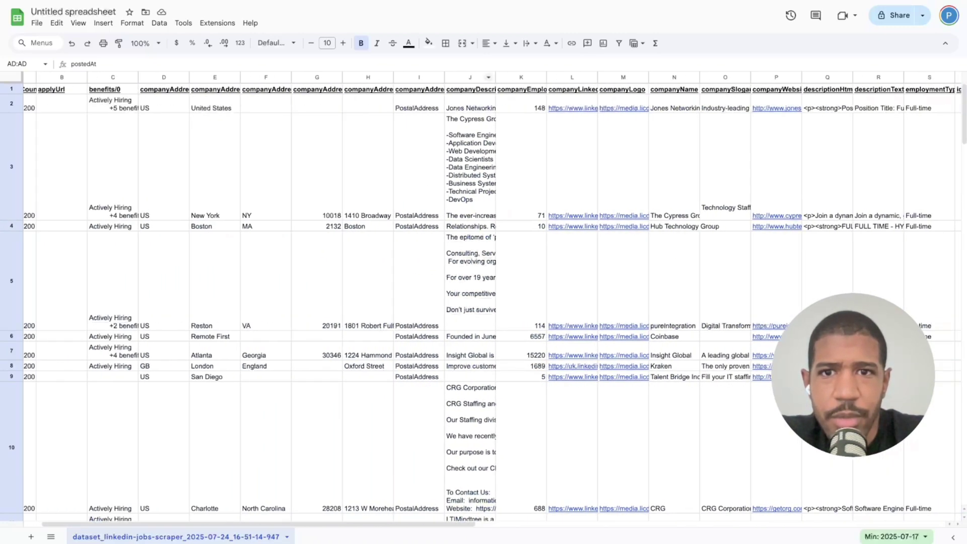
double_click(495, 78)
scroll(483, 292, right, 4)
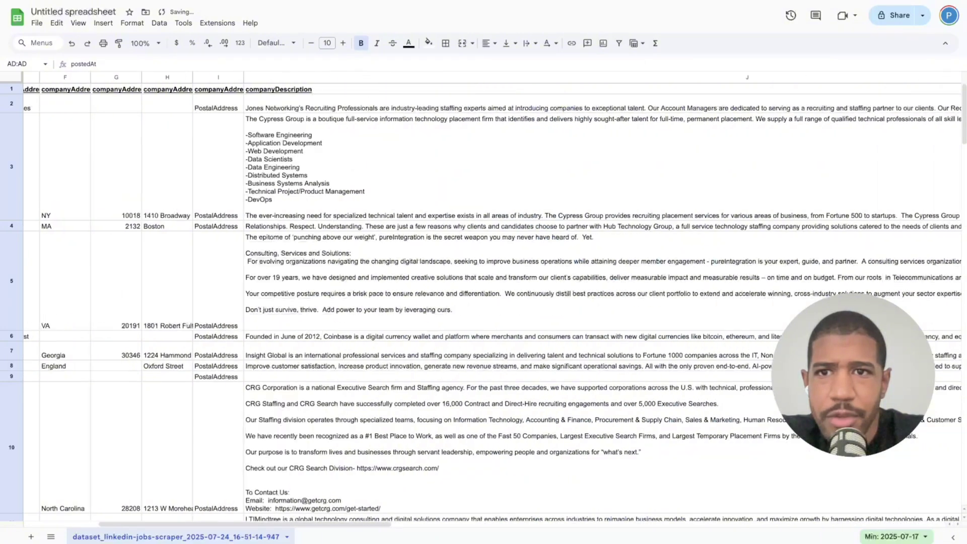
Read the company descriptions, focusing on the full entries in rows 3 and 10.
double_click(484, 166)
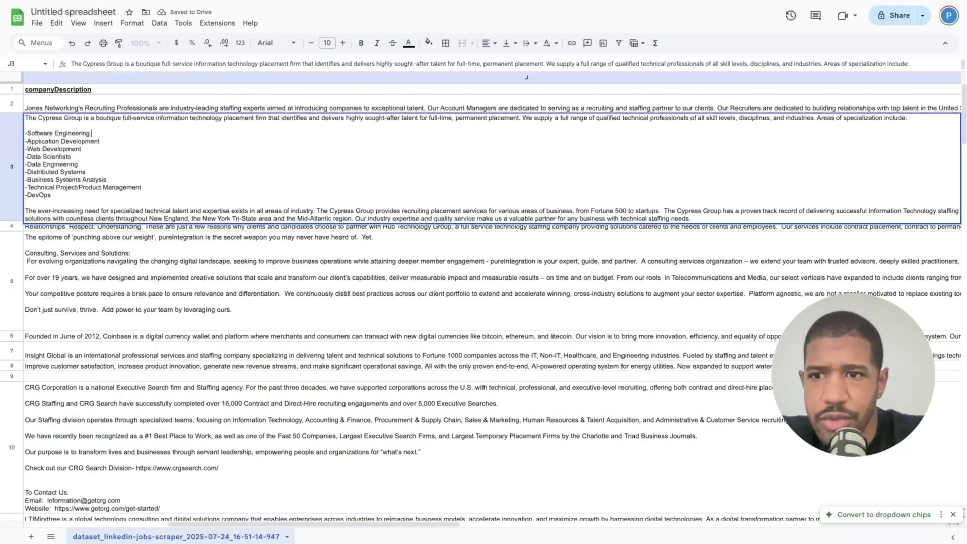
click(484, 448)
scroll(484, 403, down, 2)
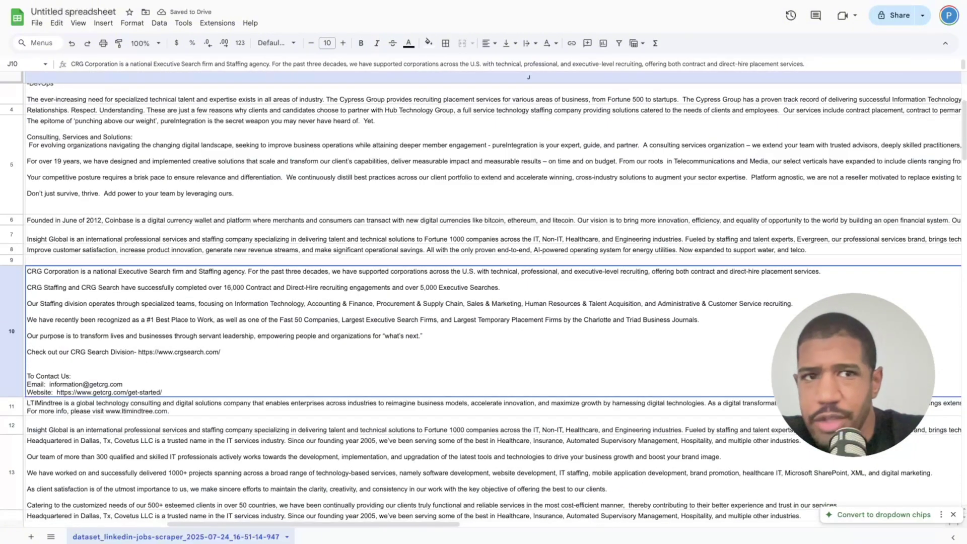
scroll(484, 297, up, 3)
scroll(484, 297, right, 3)
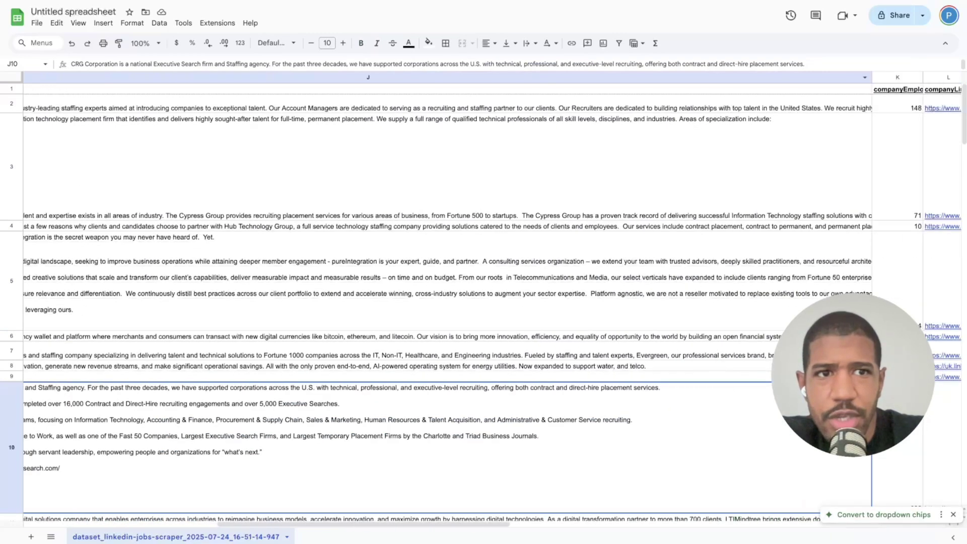
Narrow the companyDescription column so the neighbouring company address and company detail columns fit beside it.
drag(703, 77, 144, 77)
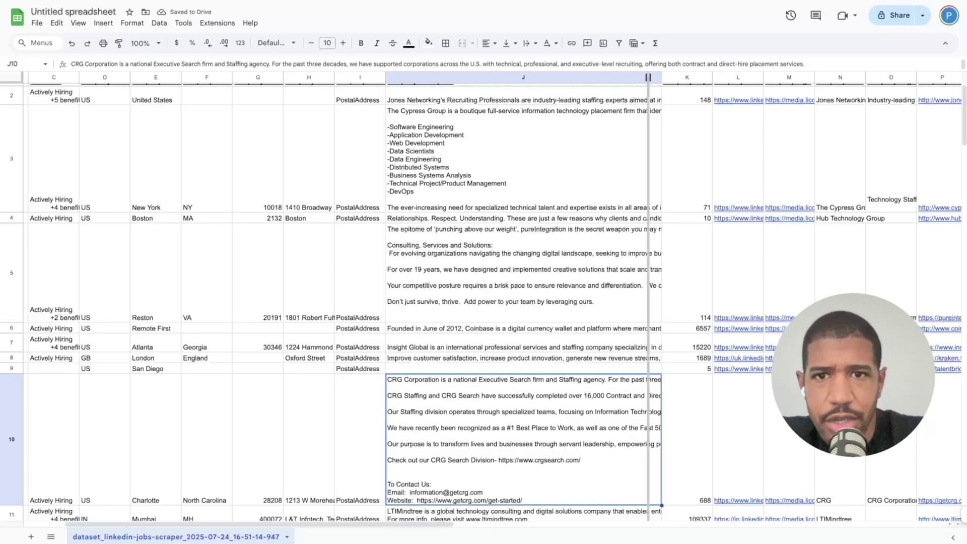
drag(648, 77, 533, 77)
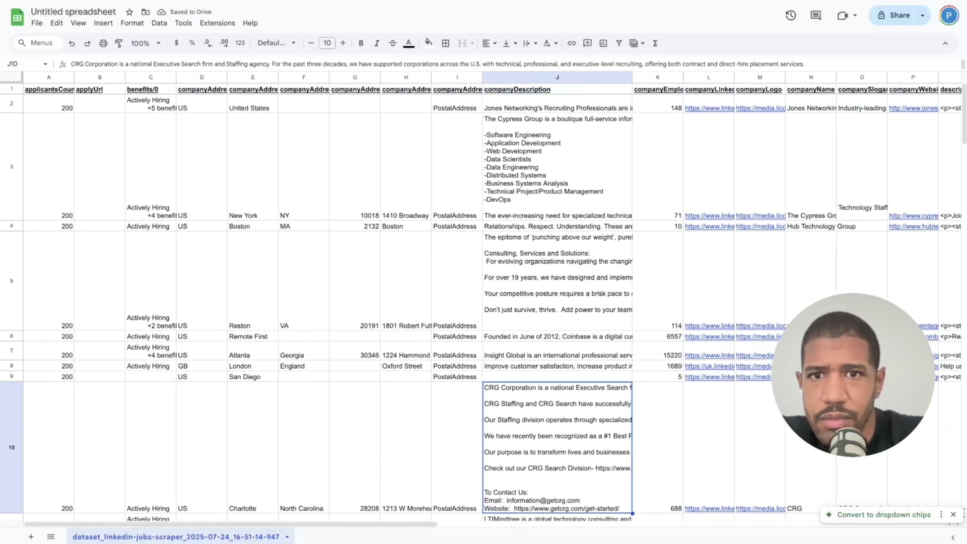
scroll(483, 302, down, 1)
scroll(483, 303, up, 1)
Scan the imported columns through to trackingId and back to applicantsCount, and look over the listings down to about row 21.
scroll(483, 302, right, 9)
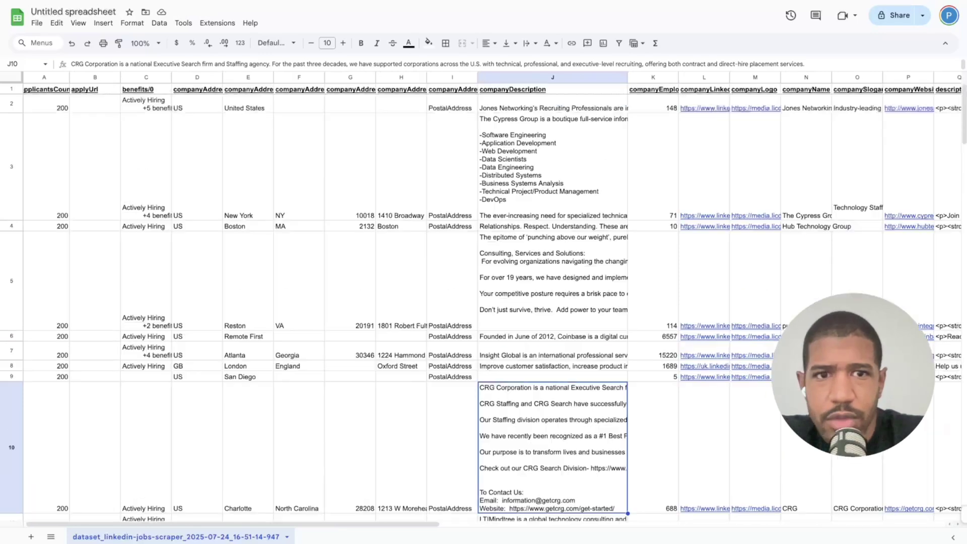
scroll(484, 302, right, 9)
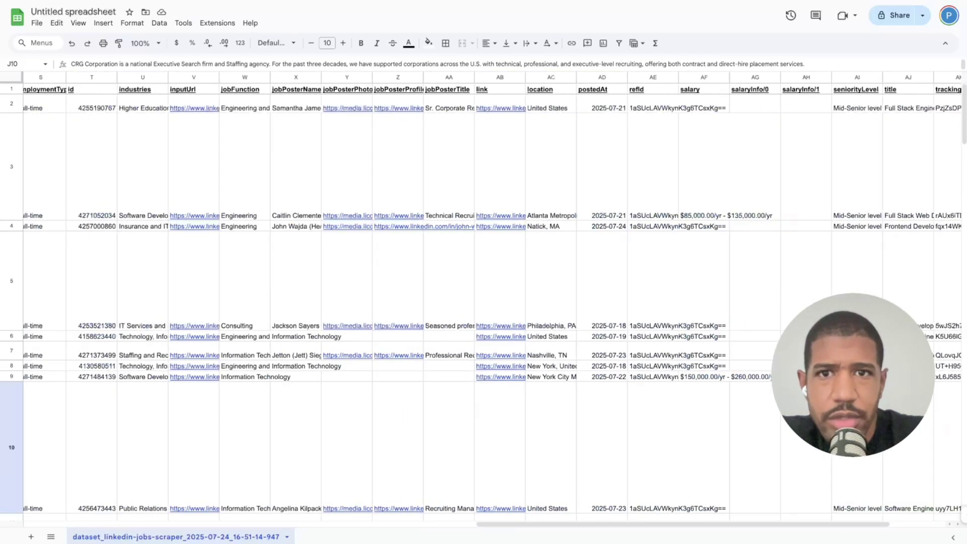
scroll(484, 303, right, 2)
scroll(484, 302, left, 8)
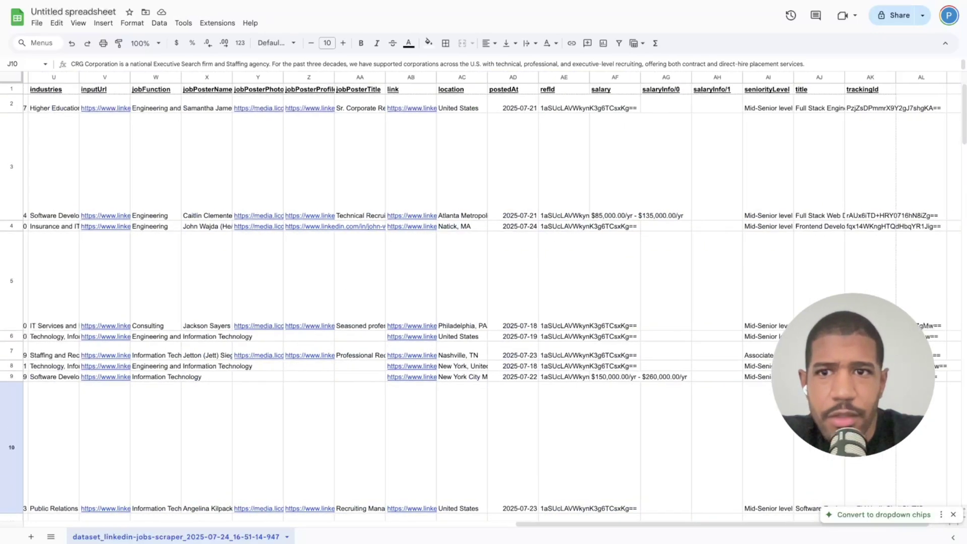
scroll(483, 302, left, 4)
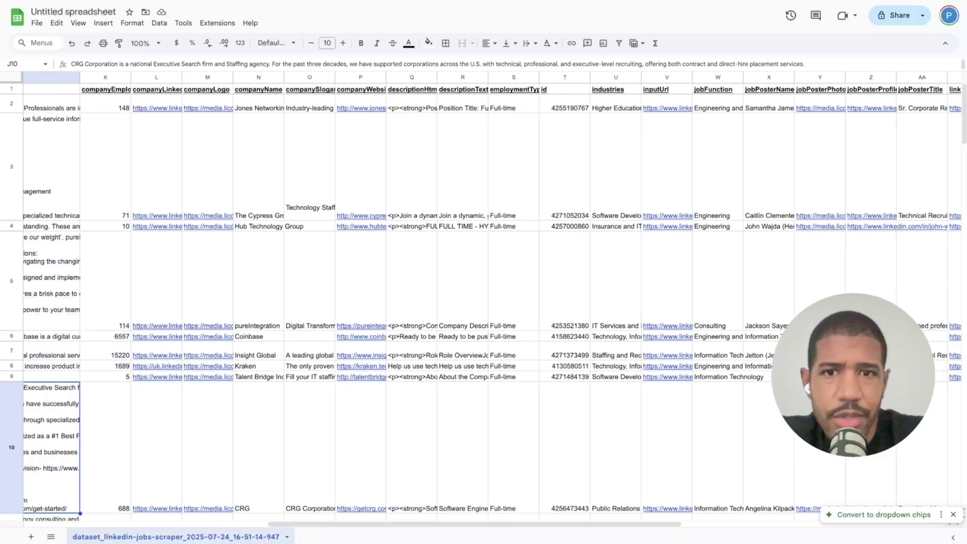
scroll(484, 302, left, 5)
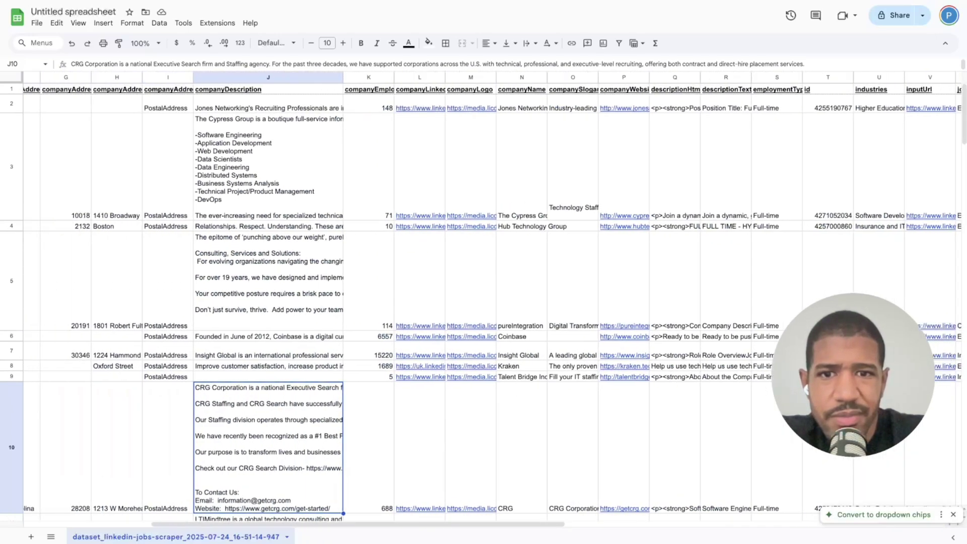
scroll(484, 302, left, 4)
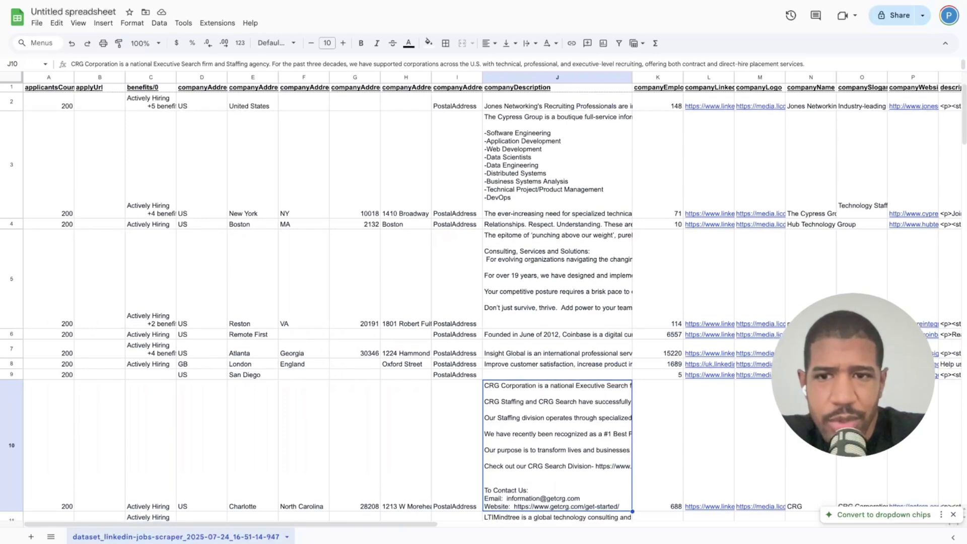
scroll(483, 302, down, 3)
scroll(484, 302, down, 10)
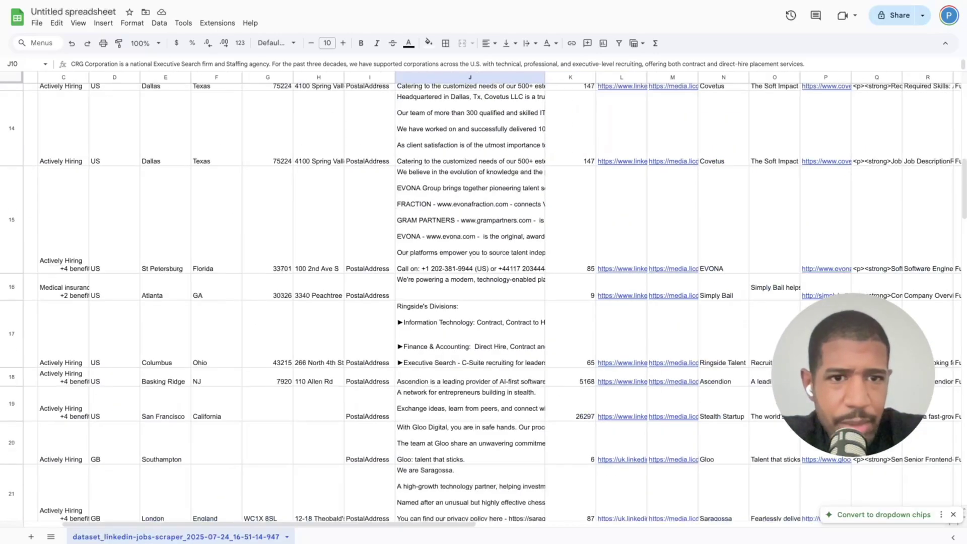
scroll(484, 302, right, 5)
scroll(484, 302, up, 10)
Widen the jobPosterName column so the full poster names fit.
scroll(483, 302, right, 1)
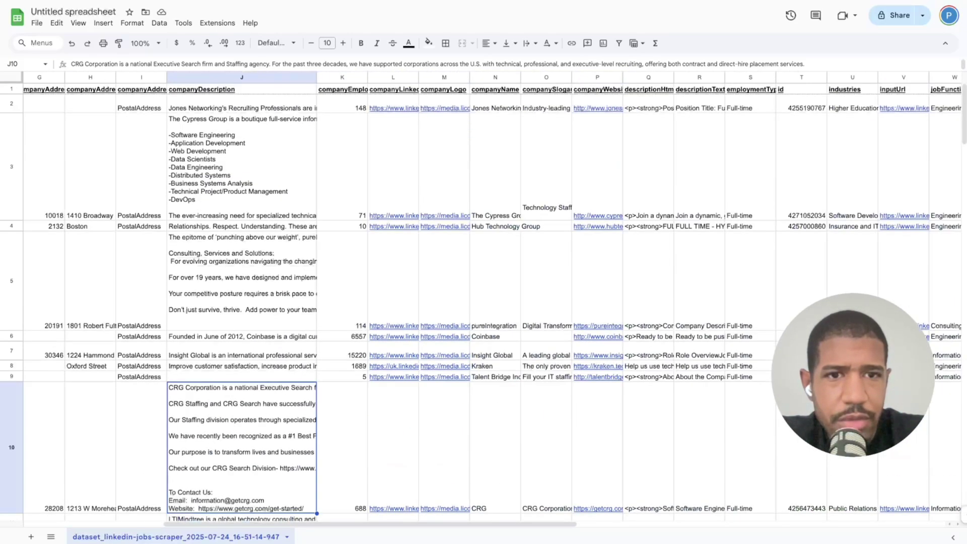
scroll(484, 303, right, 4)
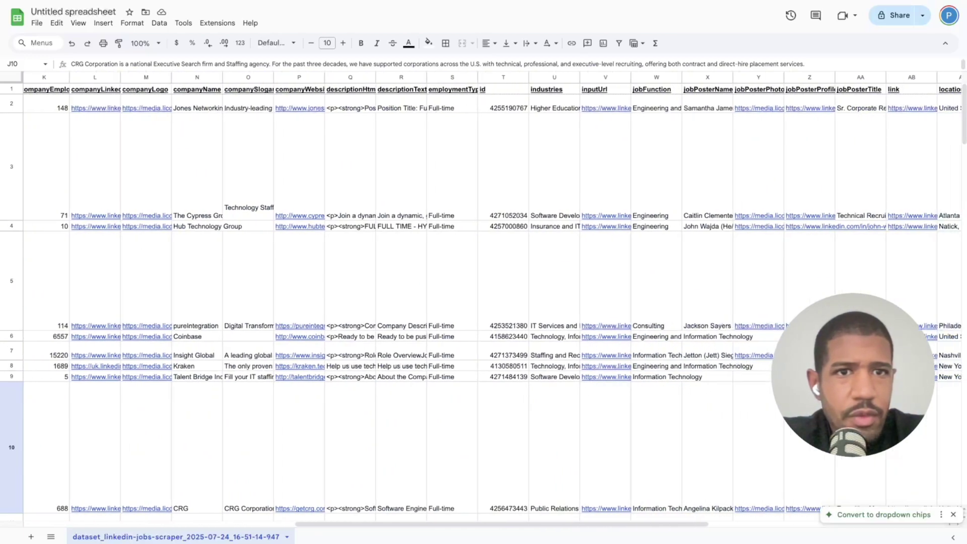
scroll(484, 302, right, 1)
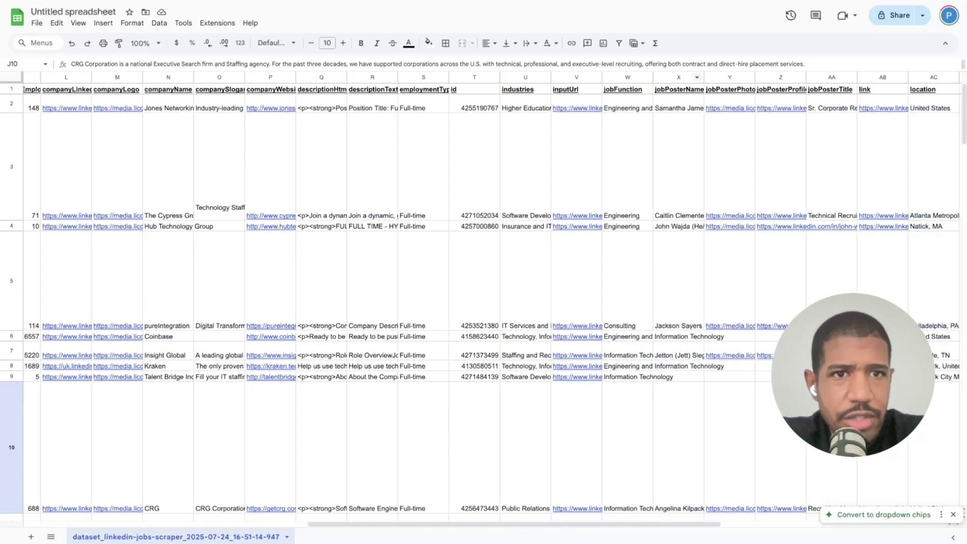
click(703, 77)
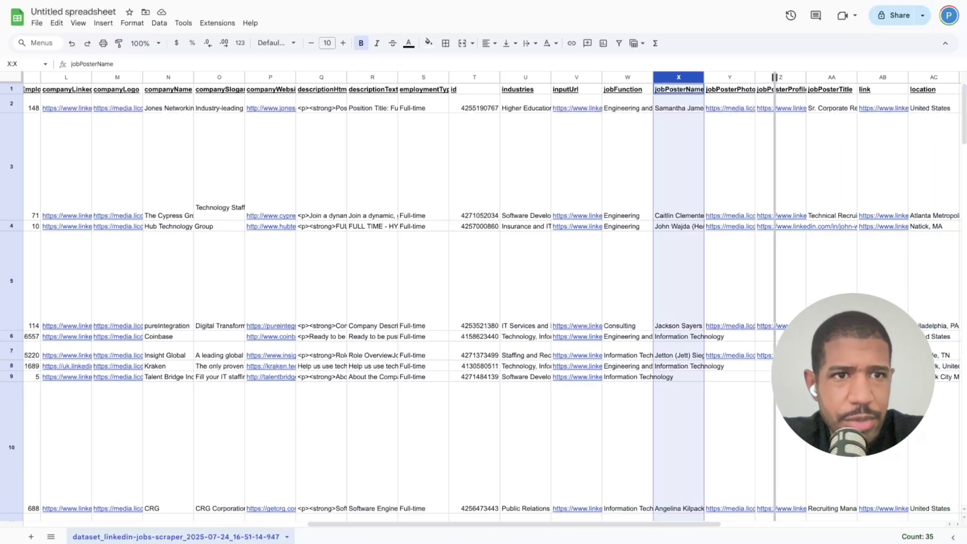
drag(774, 77, 776, 77)
Look through the poster names and shrink the adjacent jobFunction column to a narrow sliver.
scroll(776, 77, right, 3)
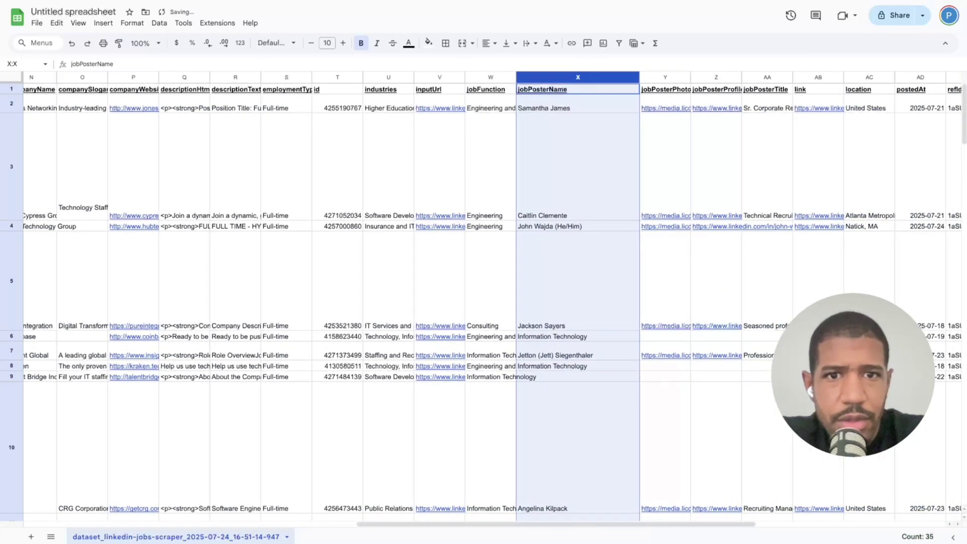
scroll(492, 300, down, 5)
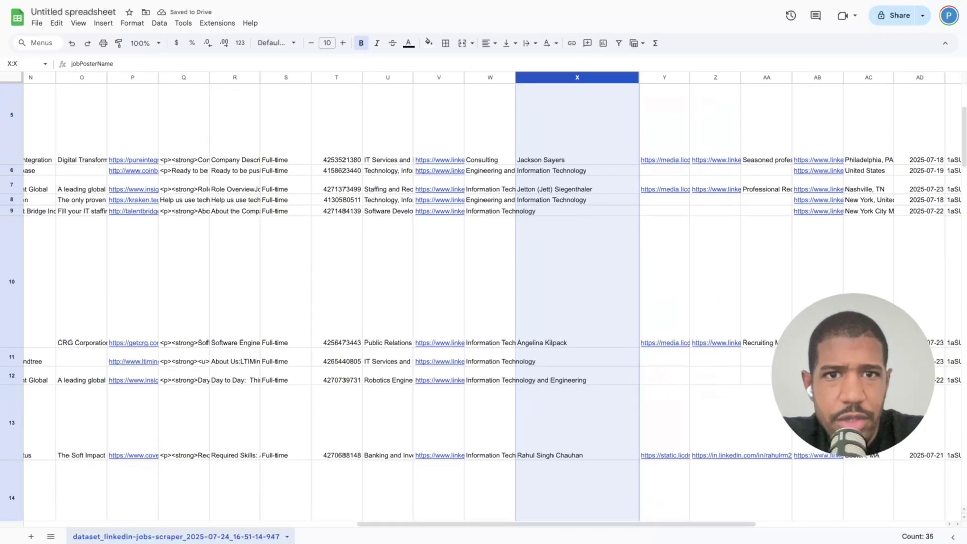
scroll(483, 301, up, 5)
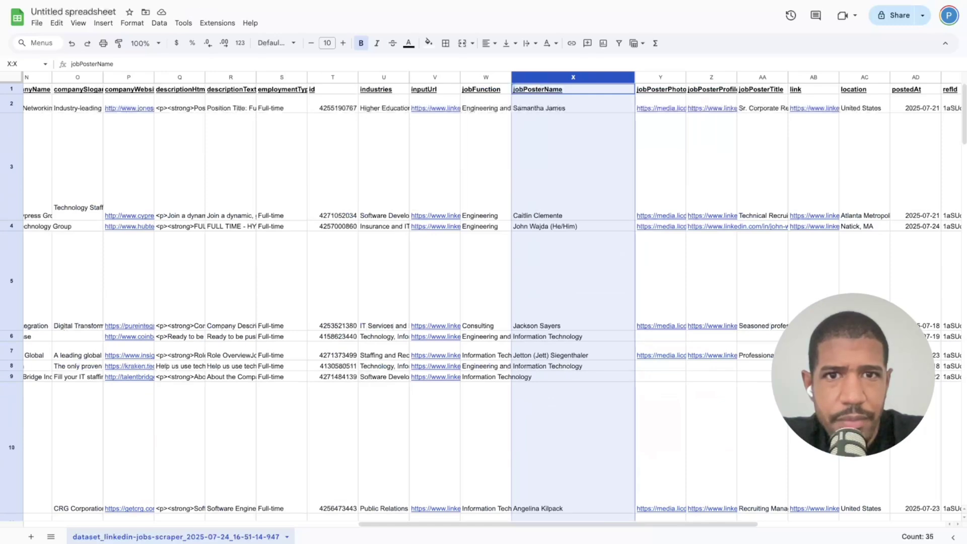
click(573, 281)
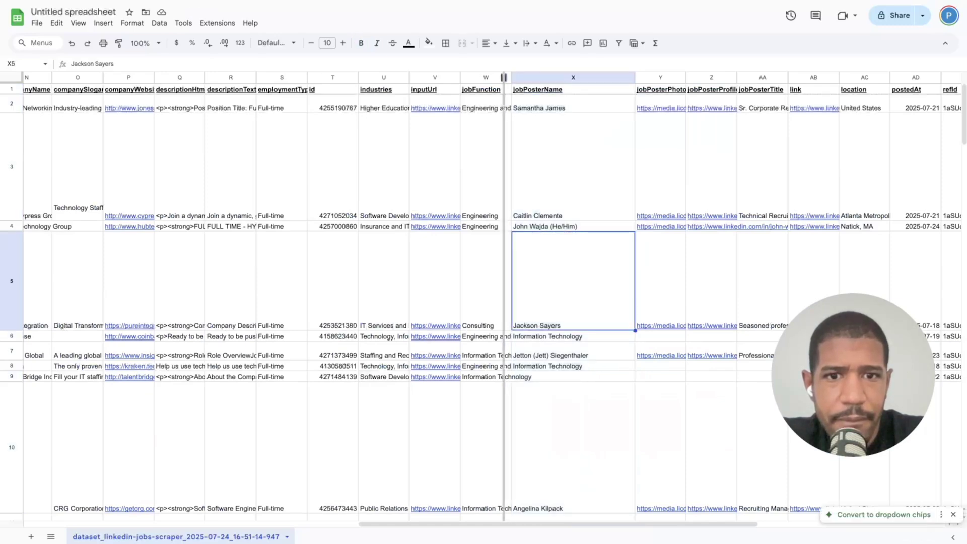
drag(504, 77, 467, 77)
Examine the job poster names down the list along with their profile links, titles, locations and salary details.
scroll(483, 297, down, 10)
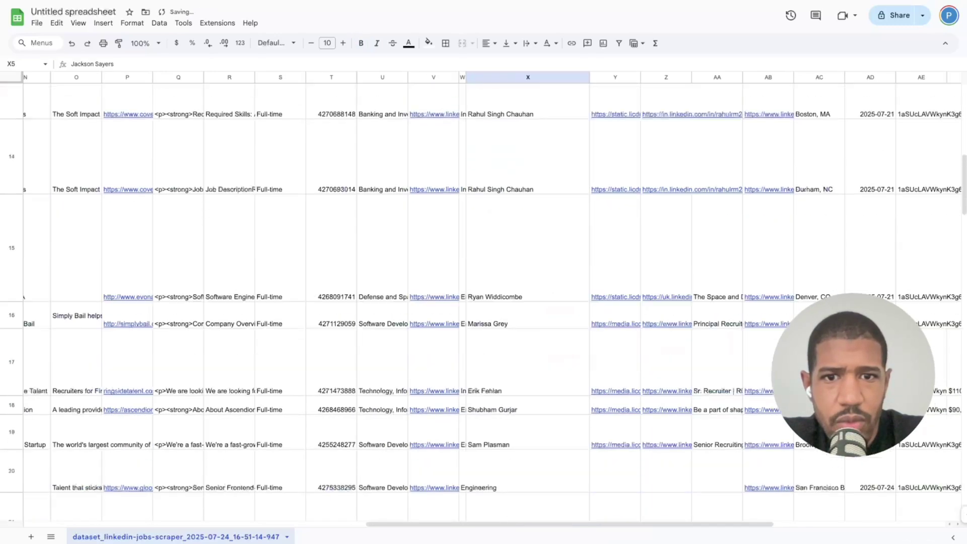
scroll(525, 323, down, 1)
click(525, 338)
scroll(493, 299, right, 1)
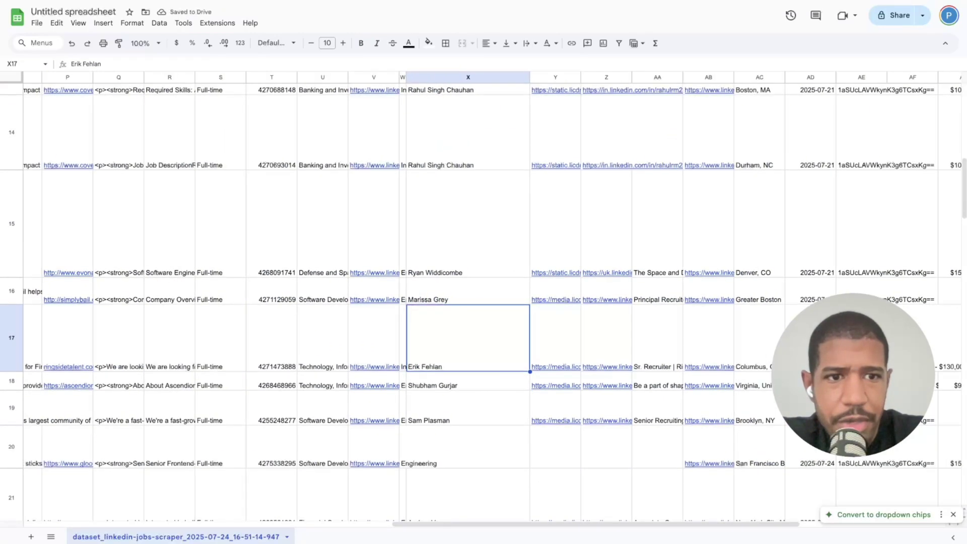
scroll(493, 299, down, 4)
scroll(492, 299, right, 2)
scroll(484, 298, right, 2)
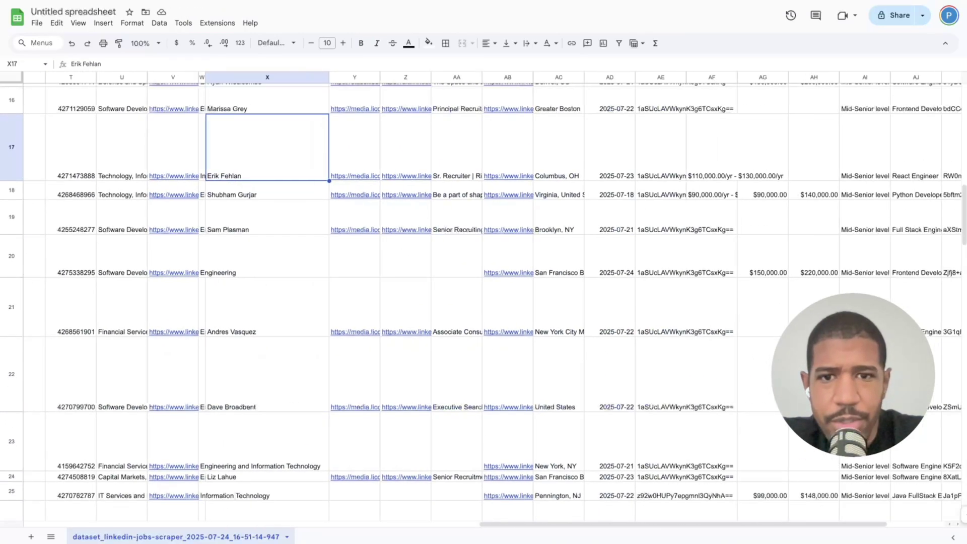
scroll(483, 298, left, 4)
scroll(483, 297, down, 3)
scroll(483, 298, down, 2)
scroll(484, 298, up, 10)
scroll(483, 297, up, 5)
scroll(483, 297, left, 6)
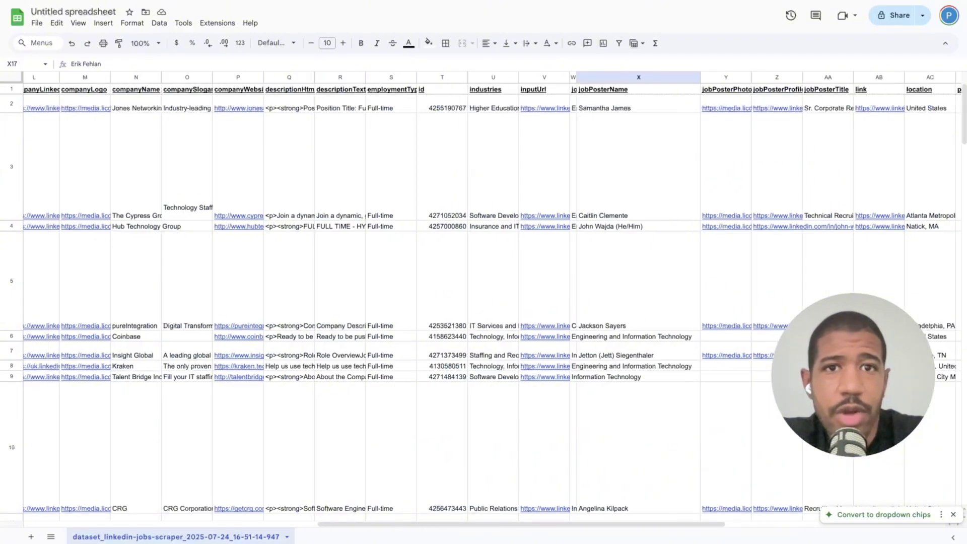